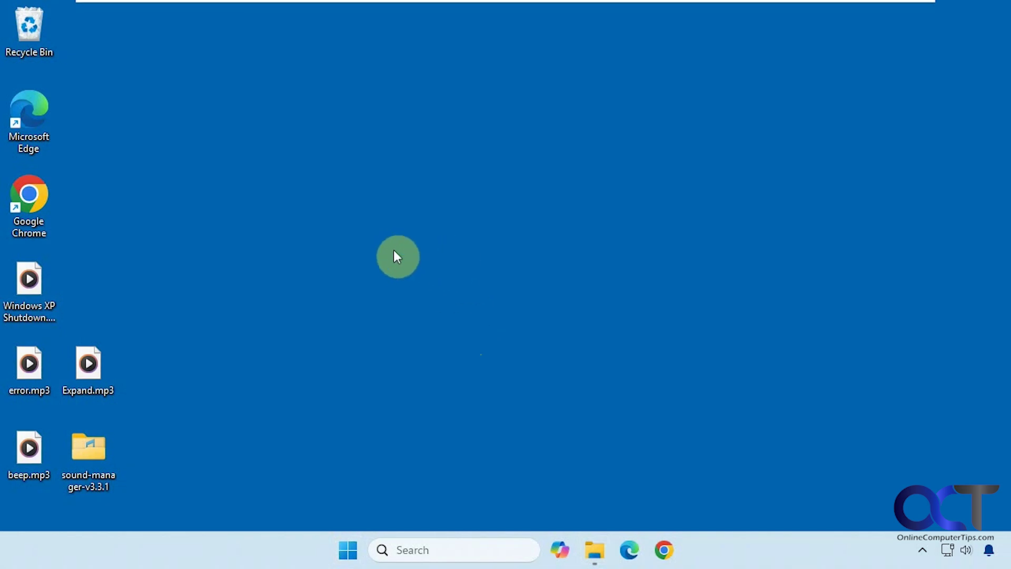
Step: Search for Control Panel and open its Sound settings
{"action": "left_click", "coordinate": [429, 550]}
{"action": "type", "text": "con"}
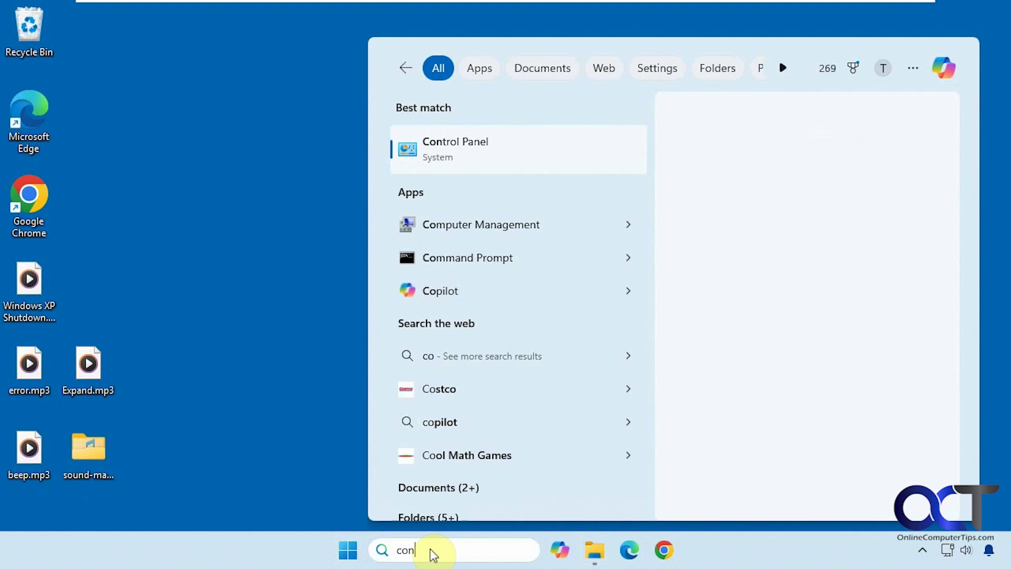
{"action": "type", "text": "tro"}
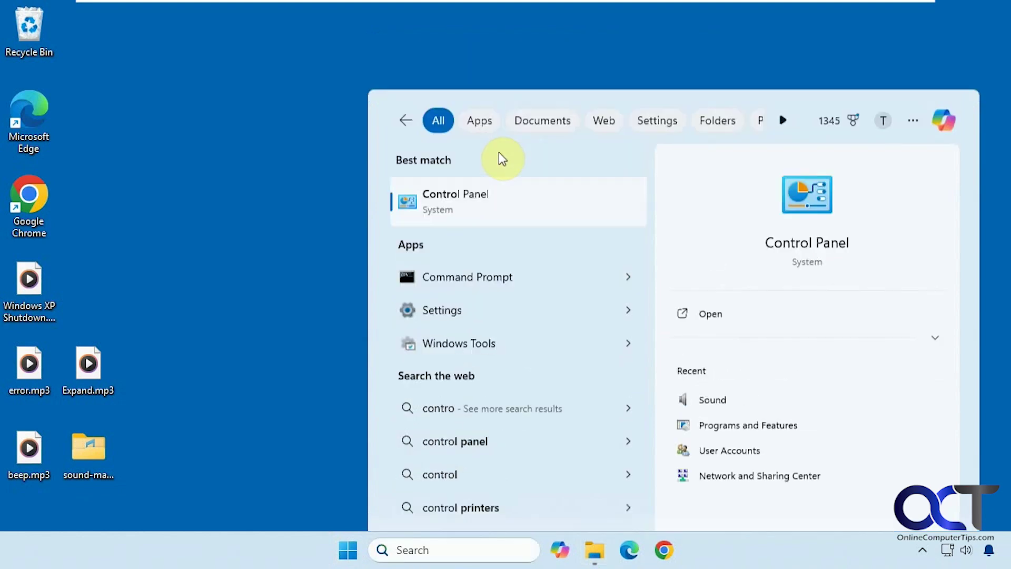
{"action": "key", "text": "Return"}
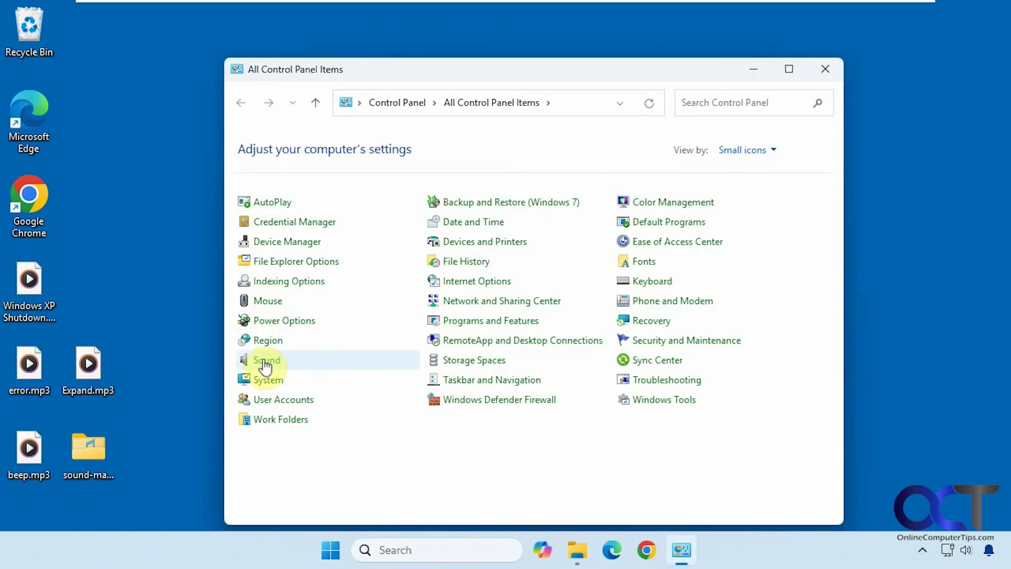
{"action": "left_click", "coordinate": [266, 362]}
Step: Play the Calendar Reminder sound and browse the sound schemes, then cancel without changes
{"action": "left_click", "coordinate": [137, 60]}
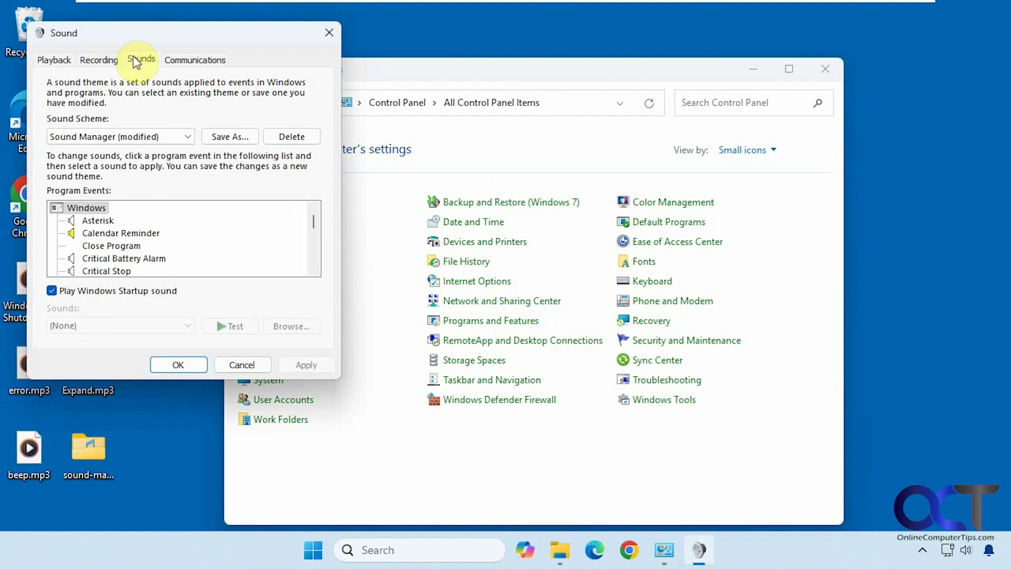
{"action": "left_click", "coordinate": [136, 234]}
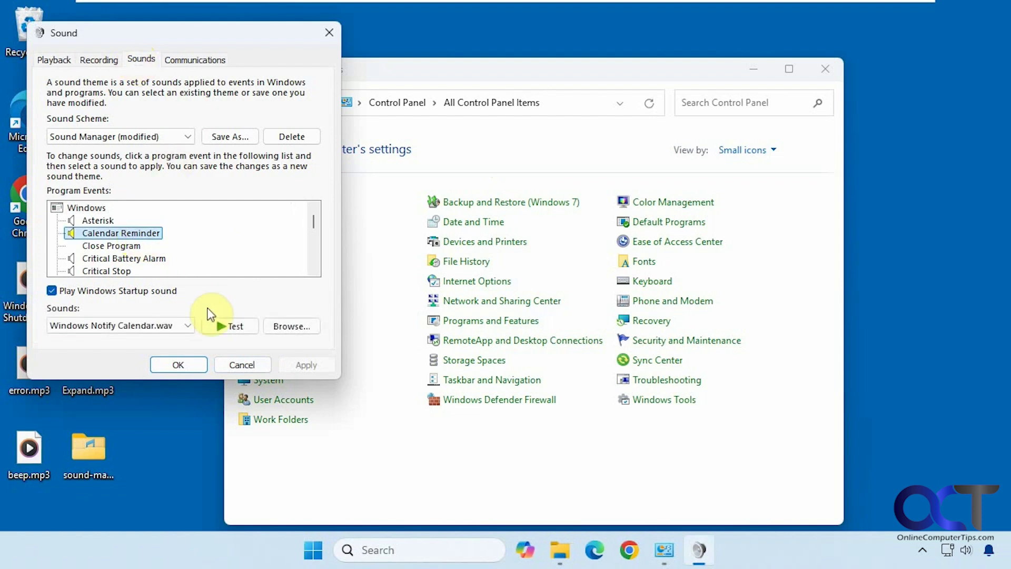
{"action": "left_click", "coordinate": [230, 325]}
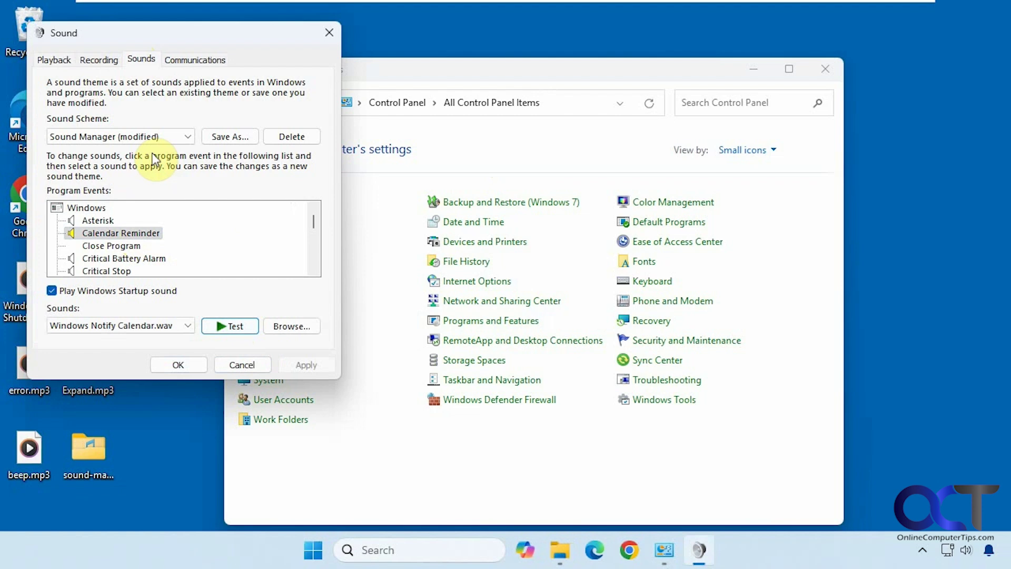
{"action": "left_click", "coordinate": [284, 323]}
{"action": "left_click", "coordinate": [476, 396]}
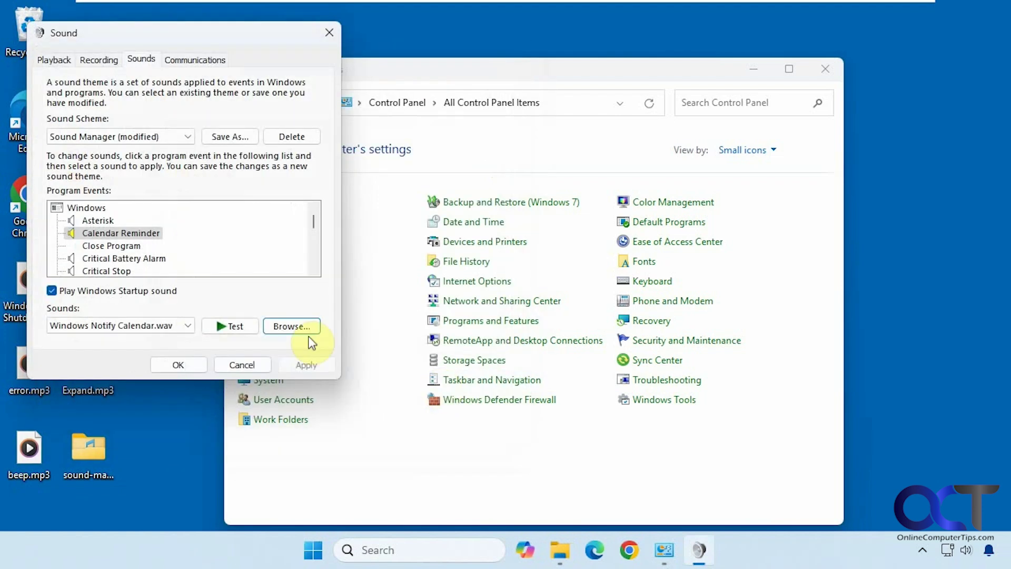
{"action": "left_click", "coordinate": [178, 138]}
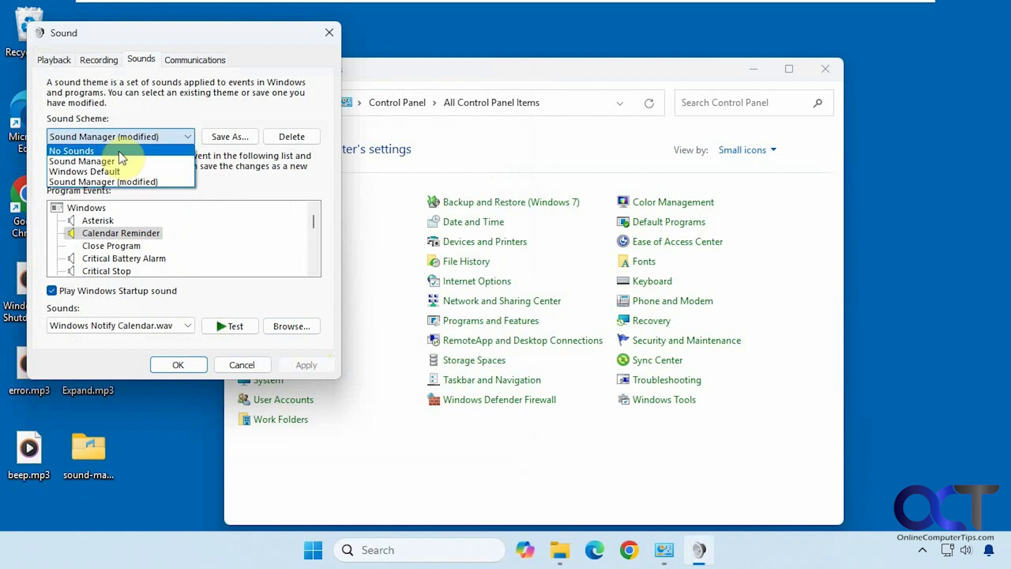
{"action": "left_click", "coordinate": [248, 109]}
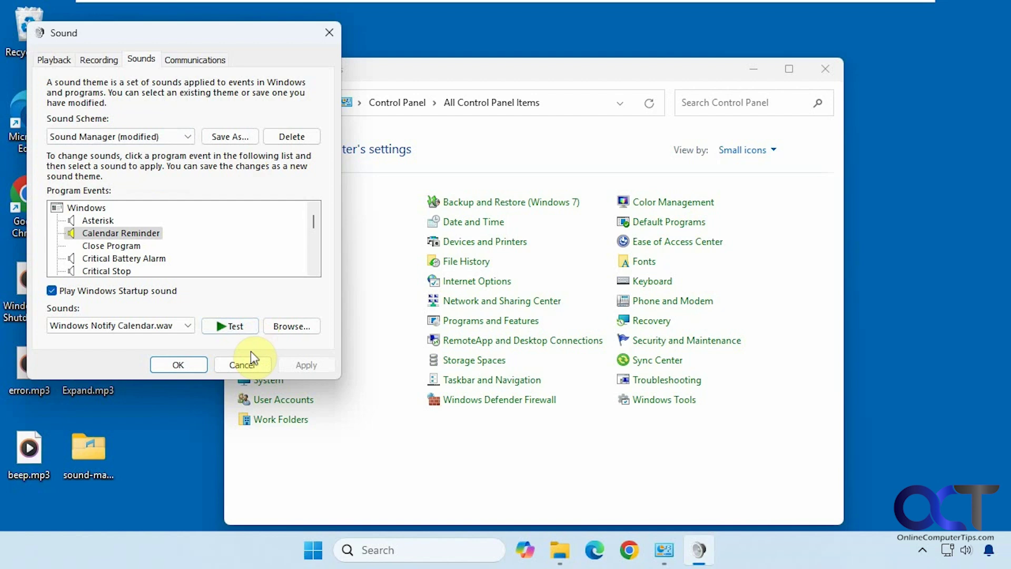
{"action": "left_click", "coordinate": [245, 364]}
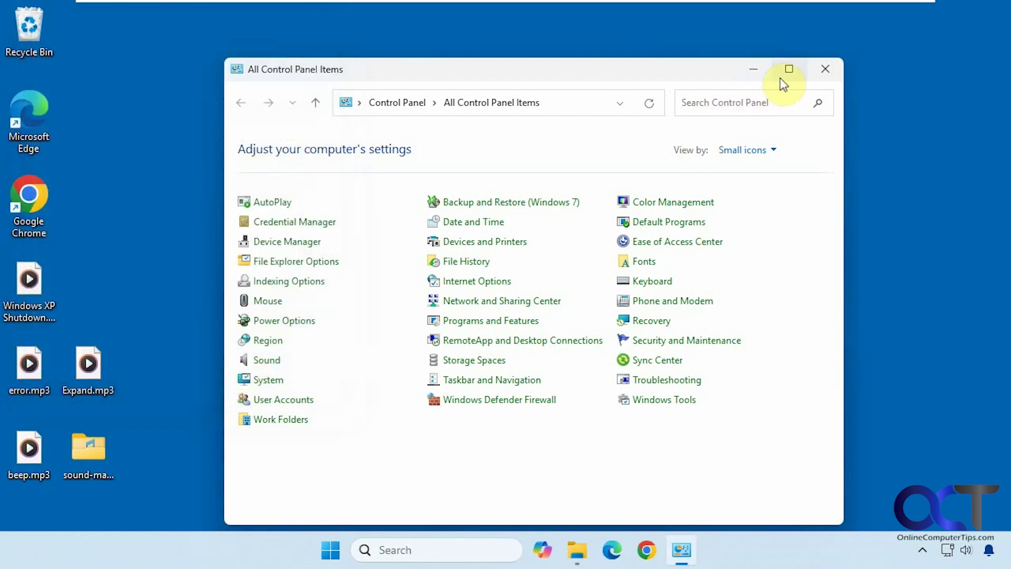
Step: Close Control Panel and show the sound-manager-v3.3.1 folder in File Explorer
{"action": "left_click", "coordinate": [824, 68]}
{"action": "left_click", "coordinate": [596, 548]}
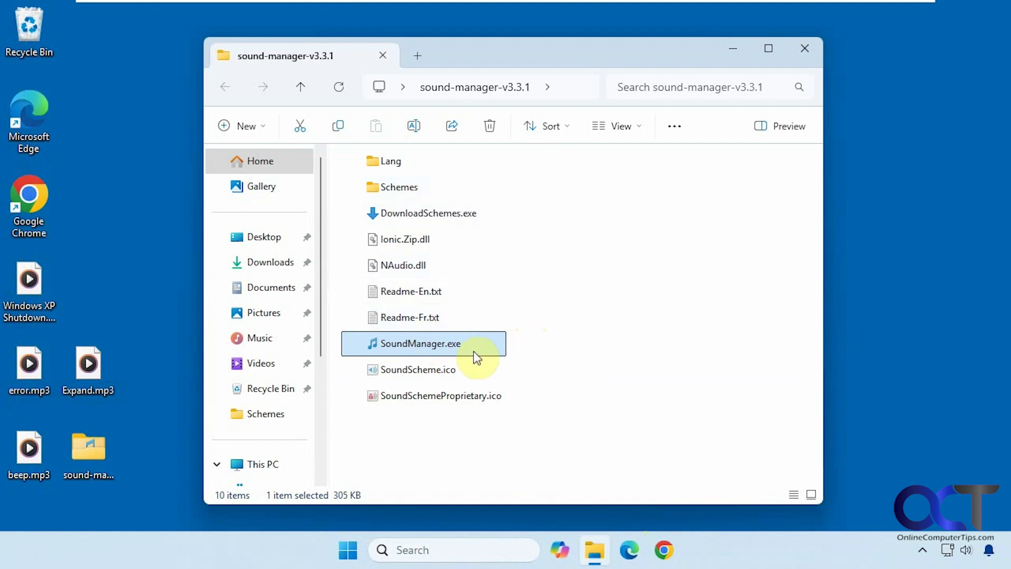
Step: Launch SoundManager.exe and play the Windows 11 Startup sound
{"action": "double_click", "coordinate": [437, 348]}
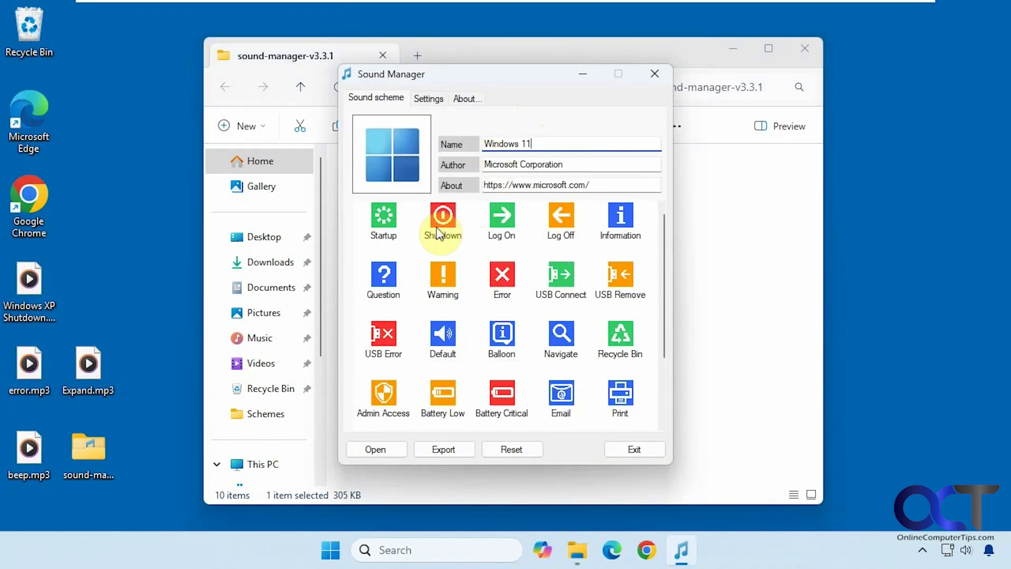
{"action": "left_click", "coordinate": [382, 223]}
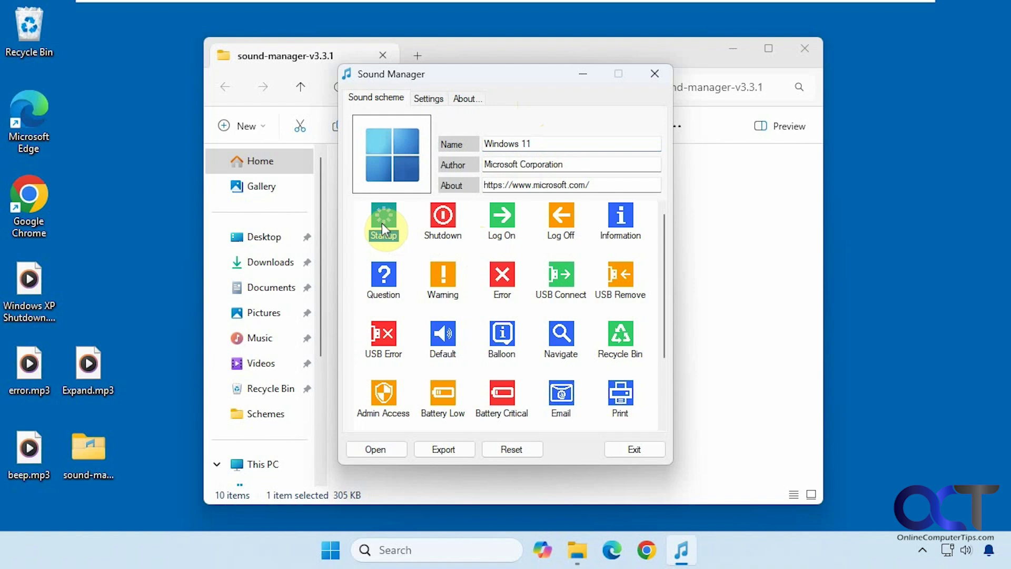
{"action": "right_click", "coordinate": [382, 223]}
{"action": "left_click", "coordinate": [403, 236]}
Step: Select the Shutdown, Log On and Log Off events, then play Startup again
{"action": "left_click", "coordinate": [440, 219]}
{"action": "left_click", "coordinate": [505, 217]}
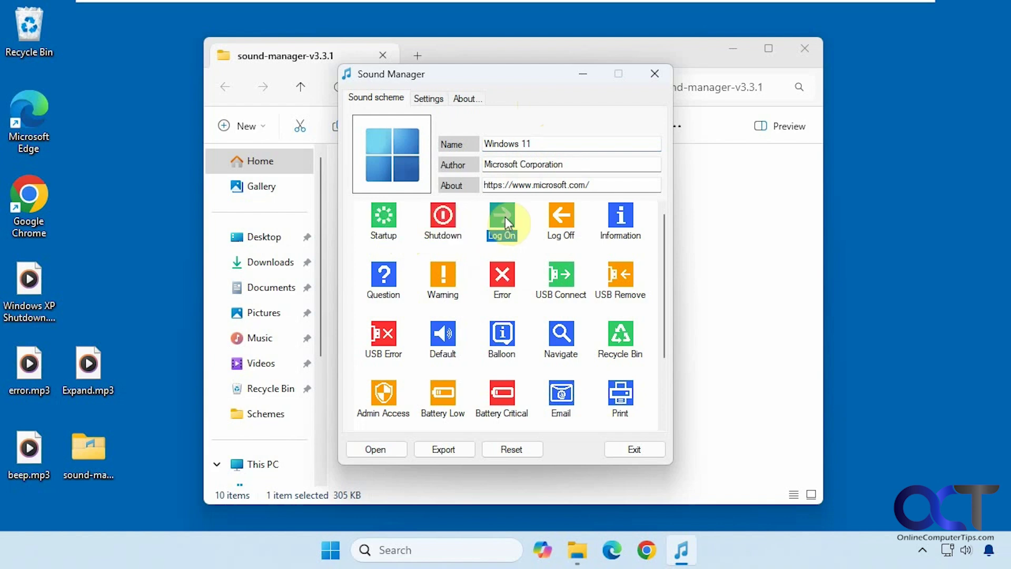
{"action": "left_click", "coordinate": [550, 214]}
{"action": "left_click", "coordinate": [383, 220]}
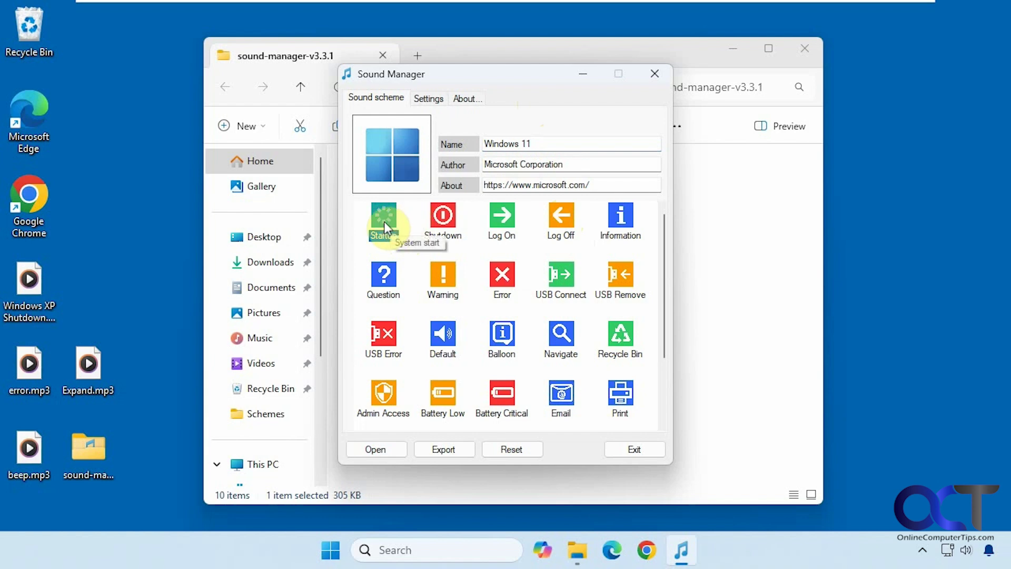
{"action": "right_click", "coordinate": [384, 221]}
{"action": "left_click", "coordinate": [398, 232]}
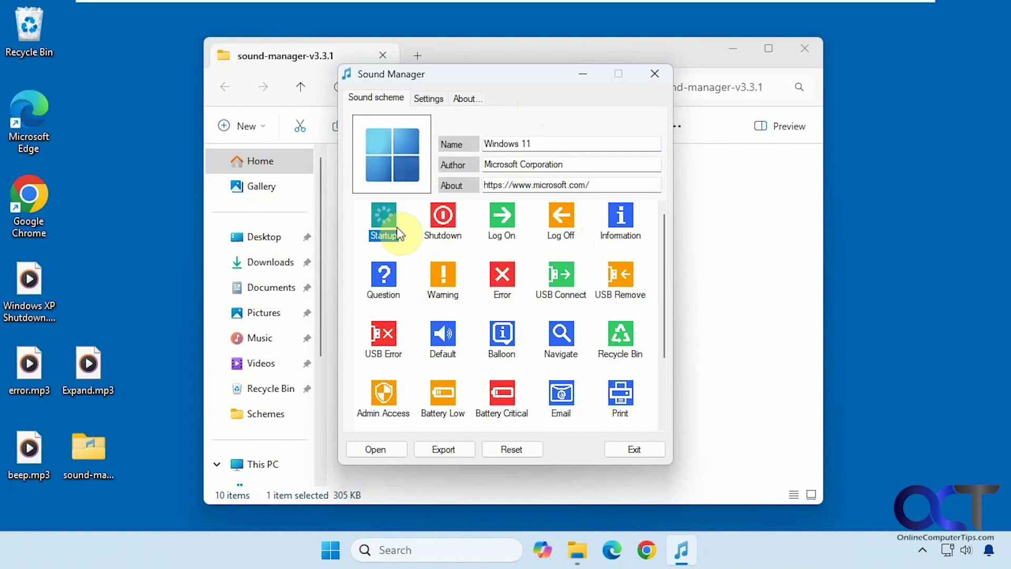
{"action": "left_click", "coordinate": [438, 223]}
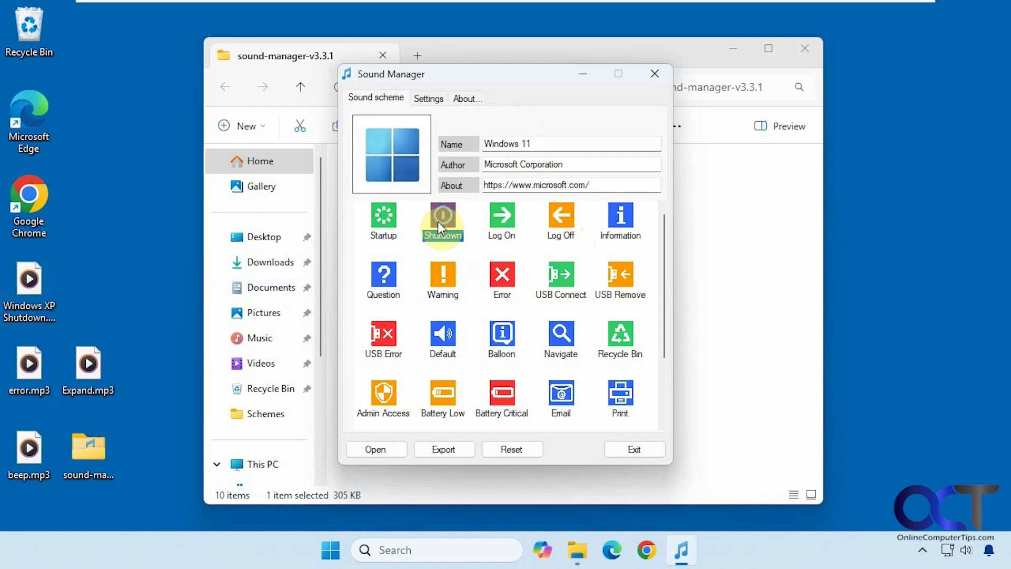
Step: Replace the Shutdown sound with the Windows XP shutdown file
{"action": "right_click", "coordinate": [438, 222]}
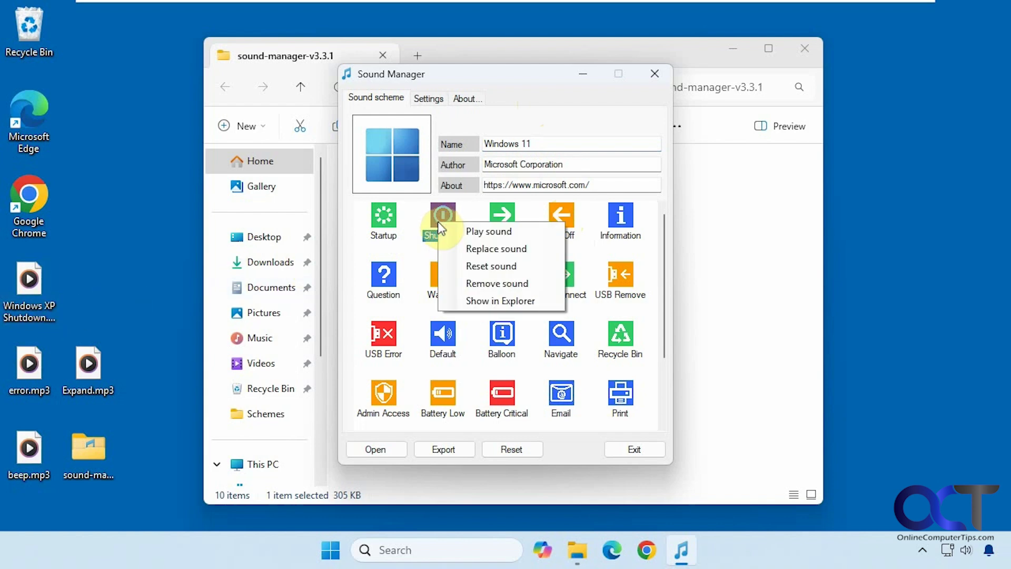
{"action": "left_click", "coordinate": [464, 247]}
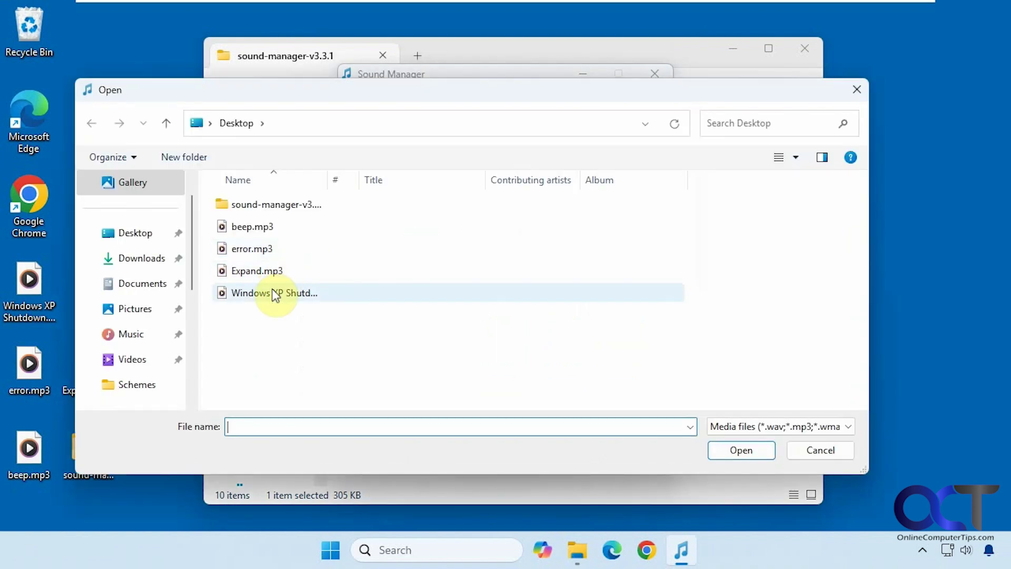
{"action": "double_click", "coordinate": [275, 293]}
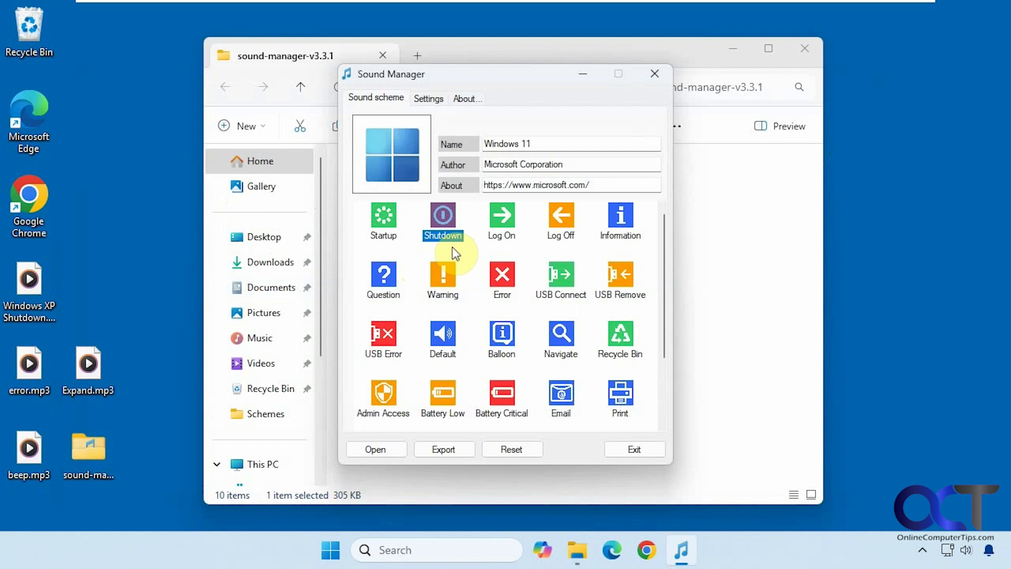
Step: Assign Expand.mp3 as the Maximize app sound
{"action": "left_click_drag", "start_coordinate": [664, 307], "coordinate": [664, 383]}
{"action": "left_click", "coordinate": [616, 345]}
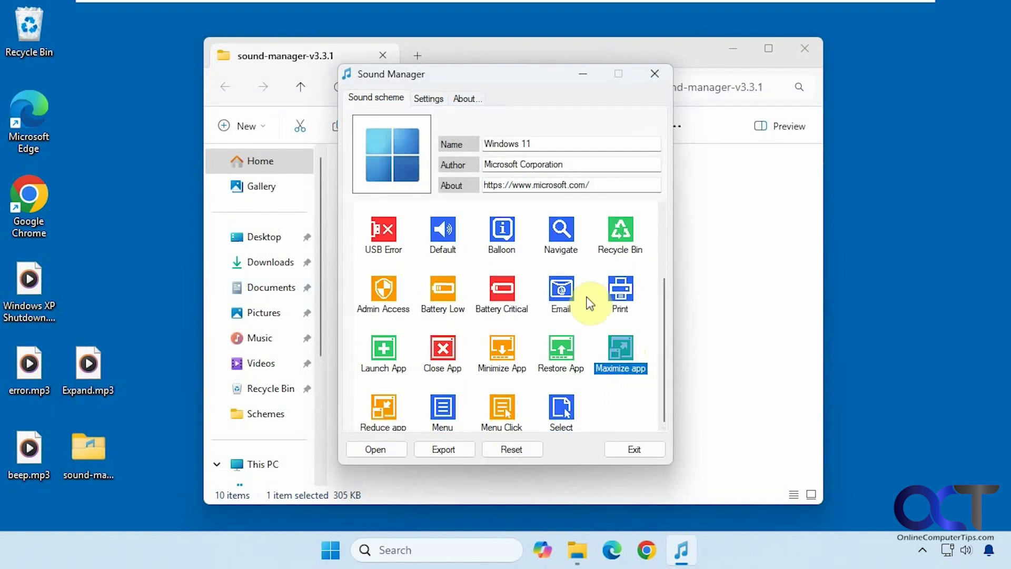
{"action": "double_click", "coordinate": [619, 346]}
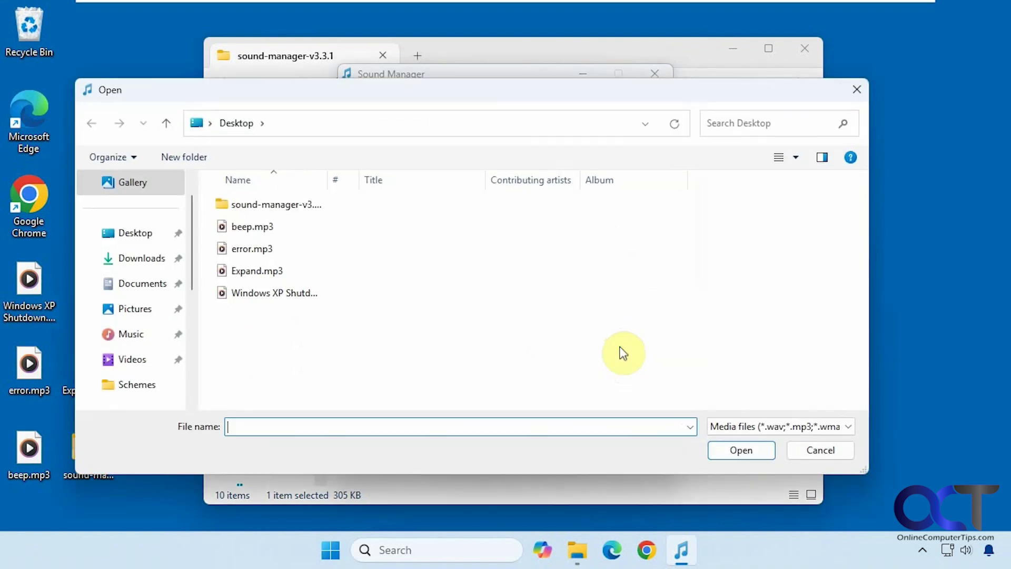
{"action": "double_click", "coordinate": [285, 273]}
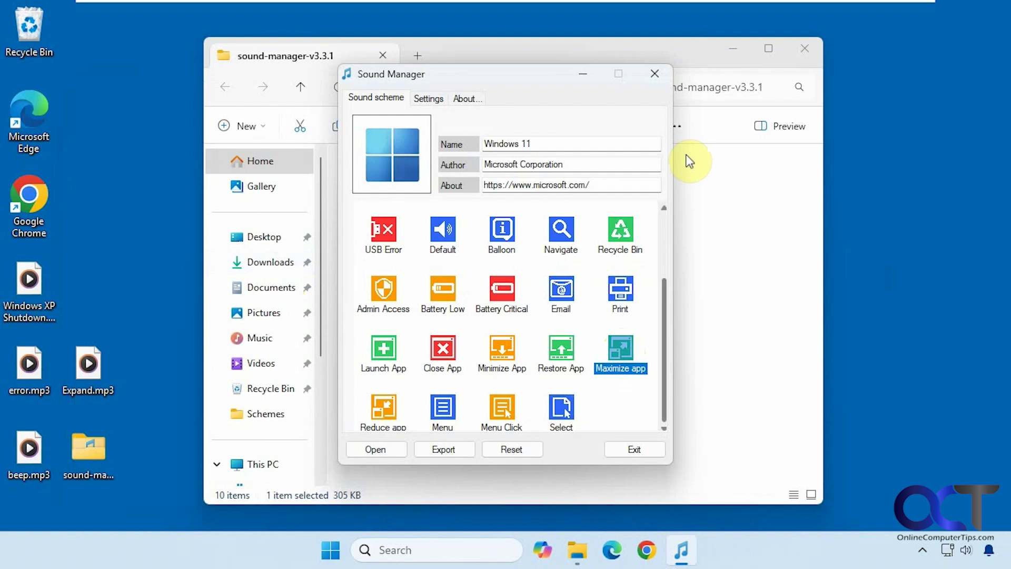
Step: Maximize and restore File Explorer twice, then bring Sound Manager back to the front
{"action": "left_click", "coordinate": [769, 48]}
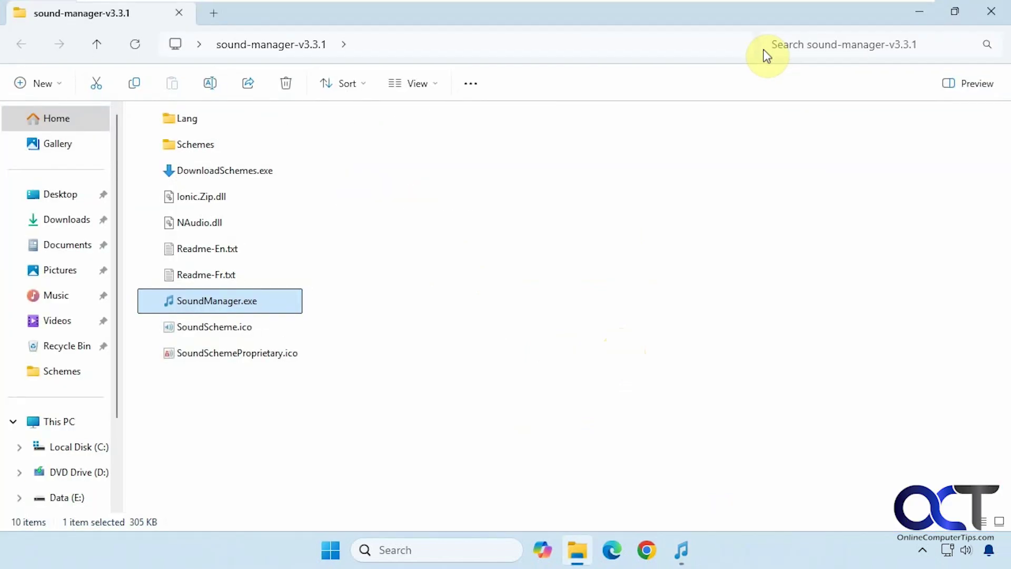
{"action": "left_click", "coordinate": [954, 12]}
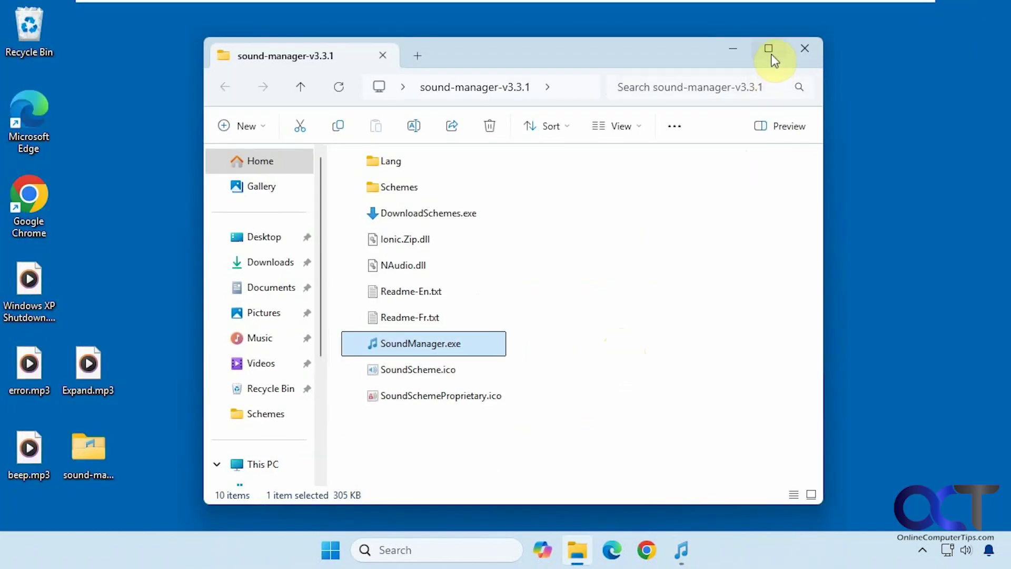
{"action": "left_click", "coordinate": [770, 53]}
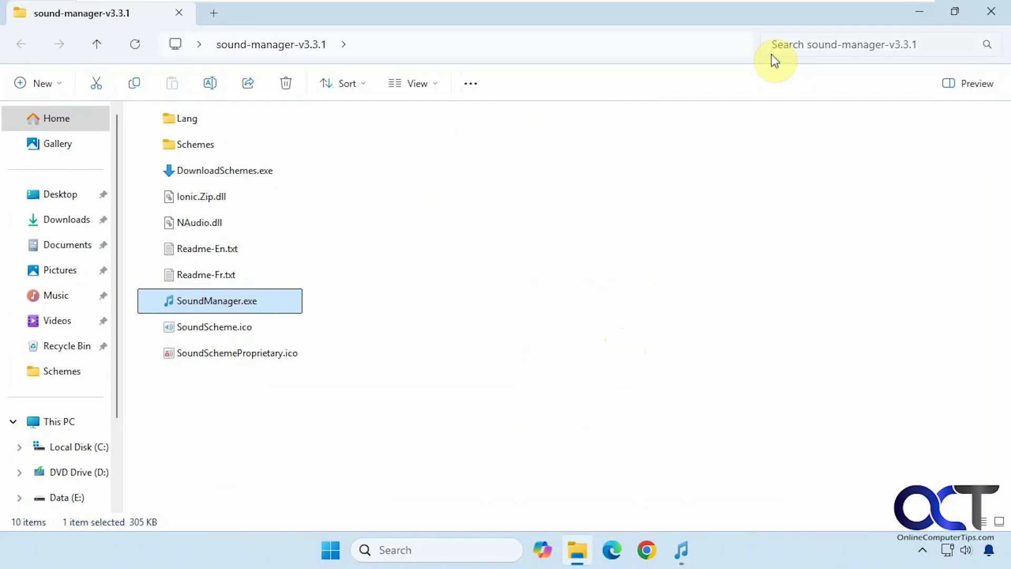
{"action": "left_click", "coordinate": [955, 12]}
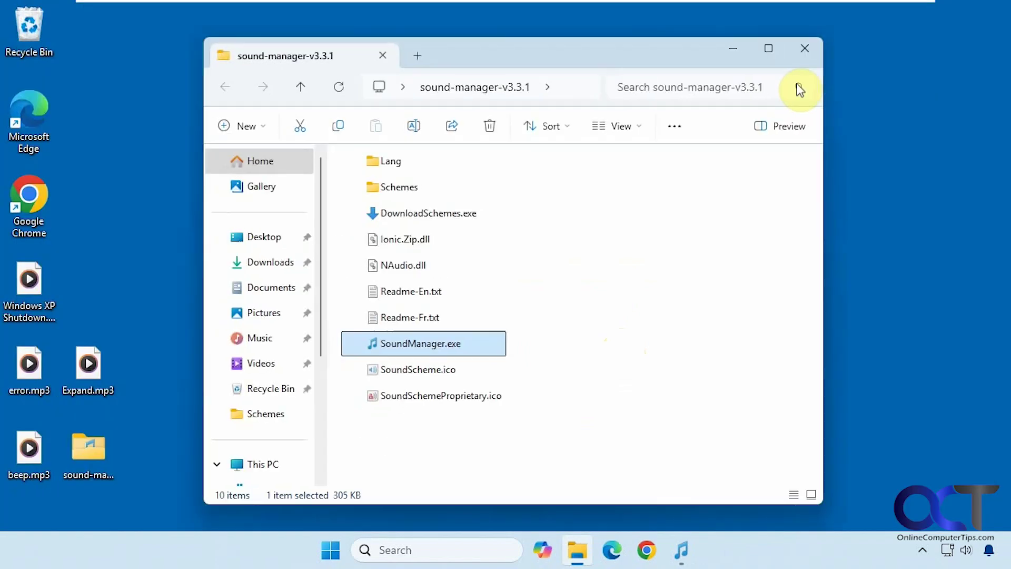
{"action": "left_click", "coordinate": [677, 545]}
Step: Enable 'Start with Windows to play missing sounds' and view the About page
{"action": "left_click", "coordinate": [427, 98]}
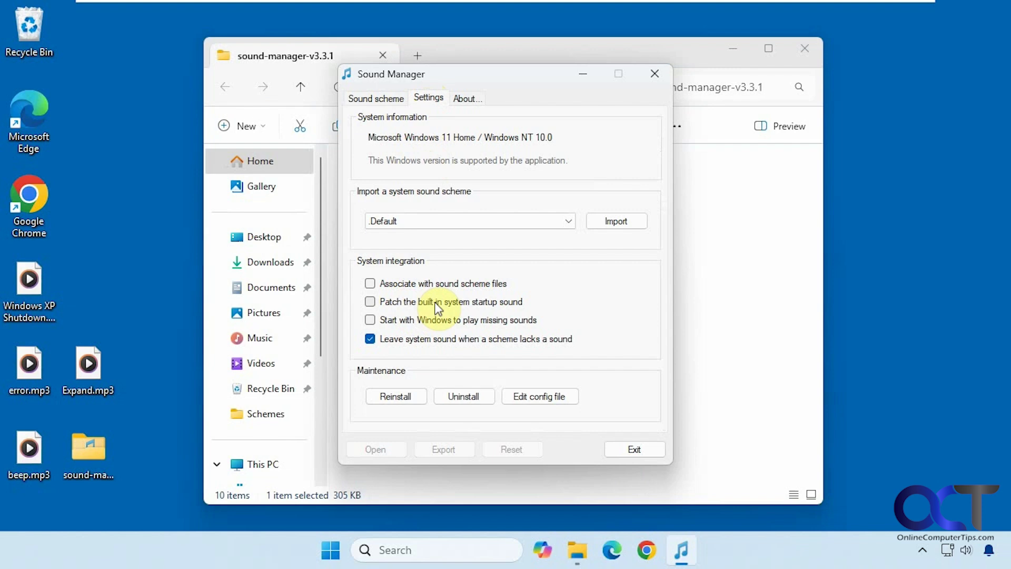
{"action": "left_click", "coordinate": [371, 320]}
{"action": "left_click", "coordinate": [471, 100]}
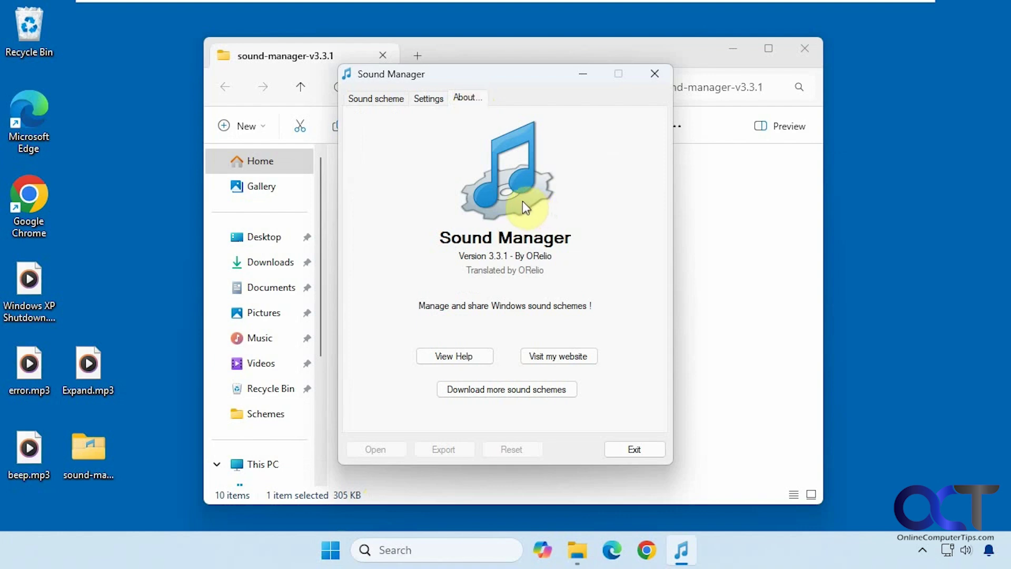
Step: Close Sound Manager with Alt+F4 and bring its window back up
{"action": "key", "text": "alt+F4"}
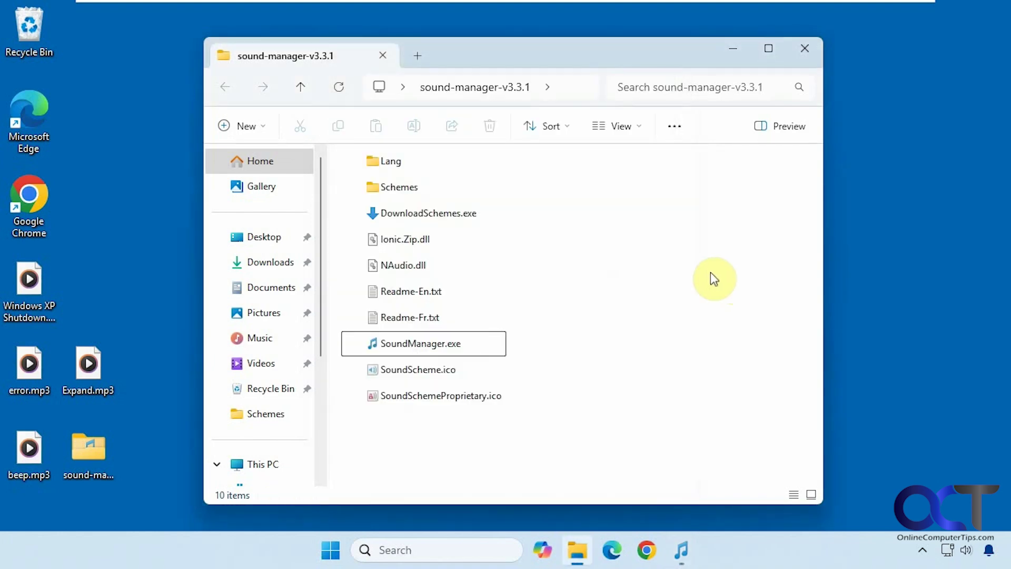
{"action": "mouse_move", "coordinate": [462, 217]}
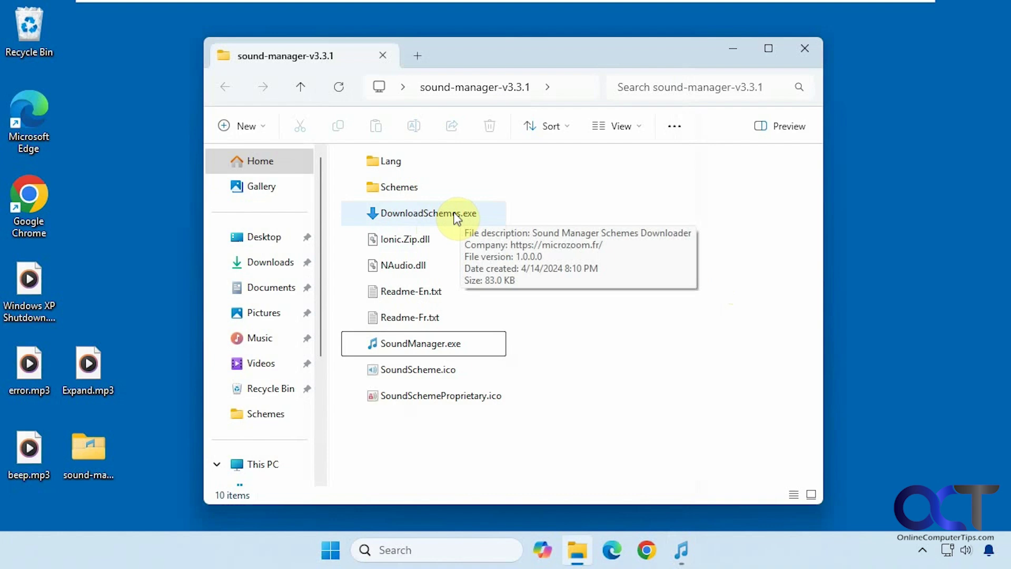
{"action": "left_click", "coordinate": [682, 549]}
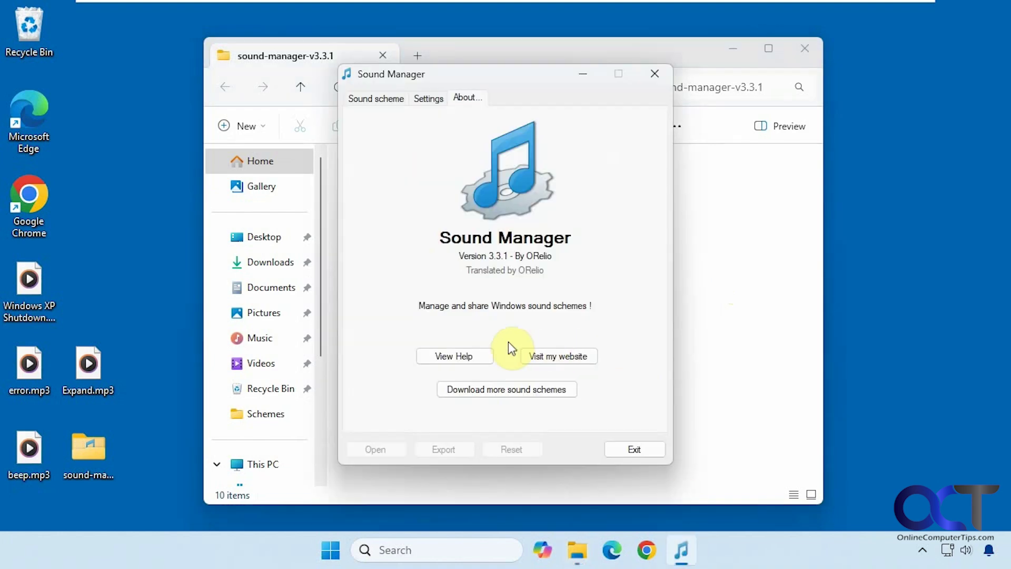
Step: Choose the Windows 11, Windows XP, Linux Ubuntu Newer and Halloween schemes and download them
{"action": "left_click", "coordinate": [512, 392]}
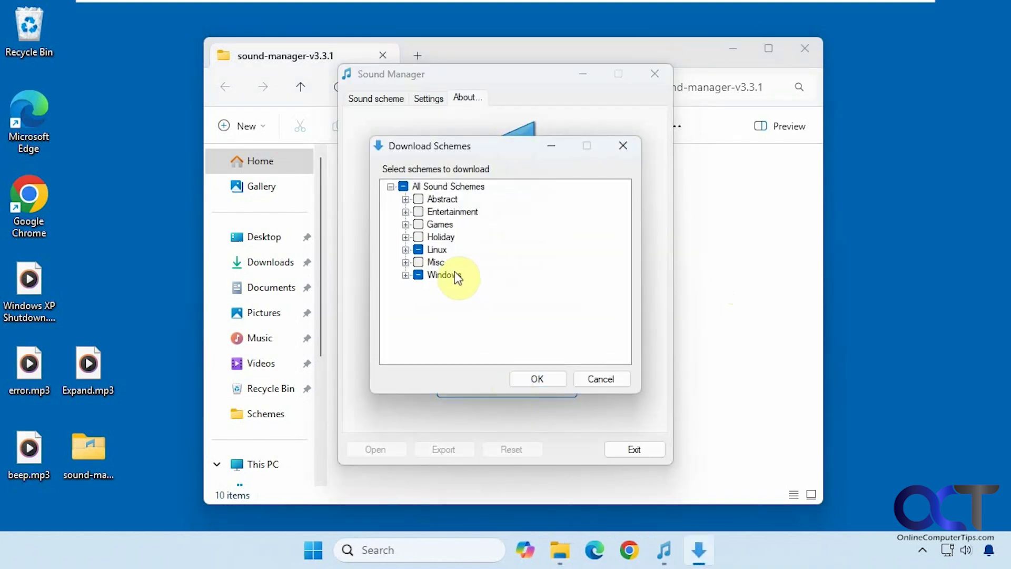
{"action": "left_click", "coordinate": [406, 274]}
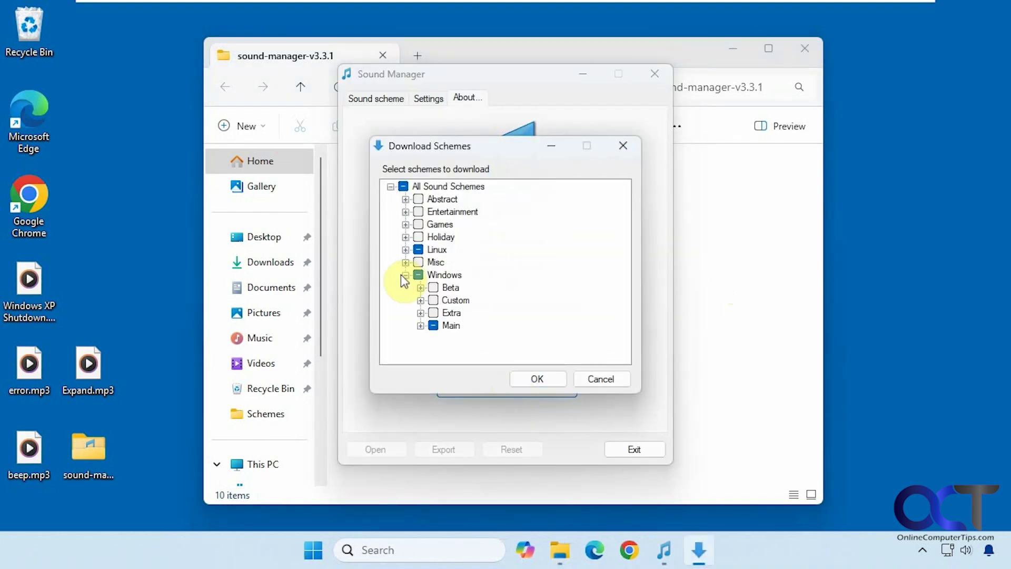
{"action": "left_click", "coordinate": [420, 325]}
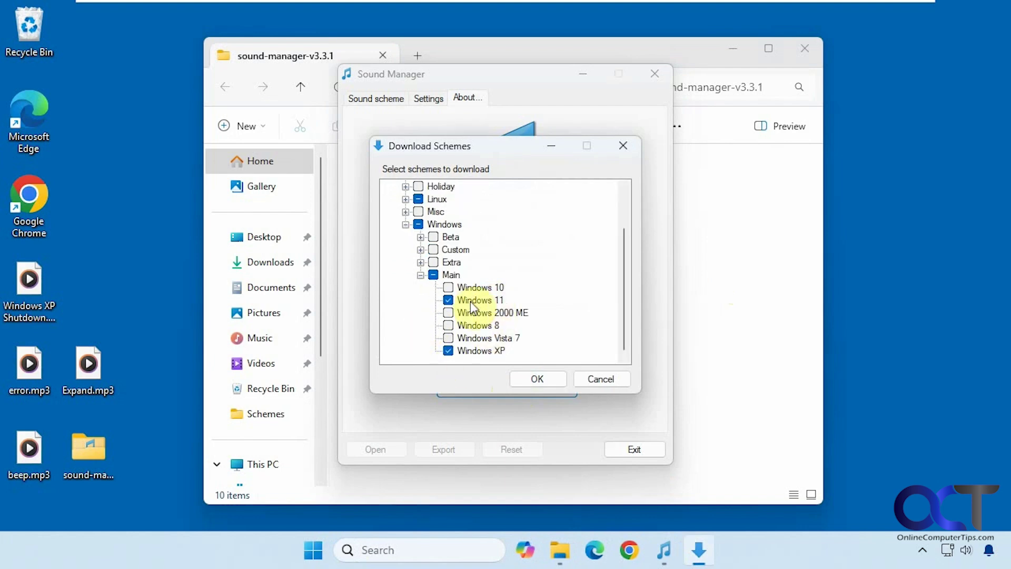
{"action": "left_click", "coordinate": [406, 199]}
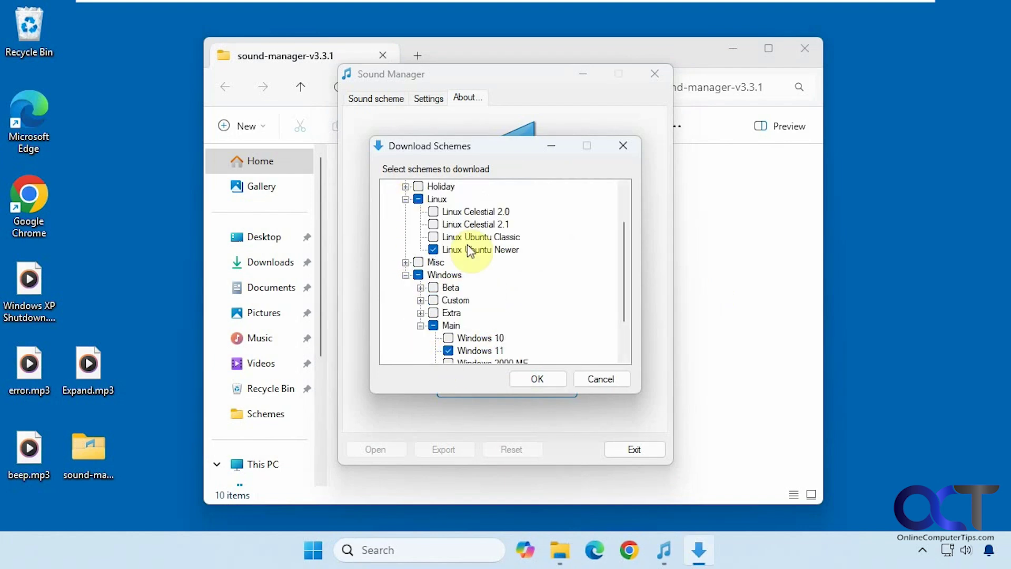
{"action": "scroll", "coordinate": [564, 291], "scroll_direction": "up", "scroll_amount": 1}
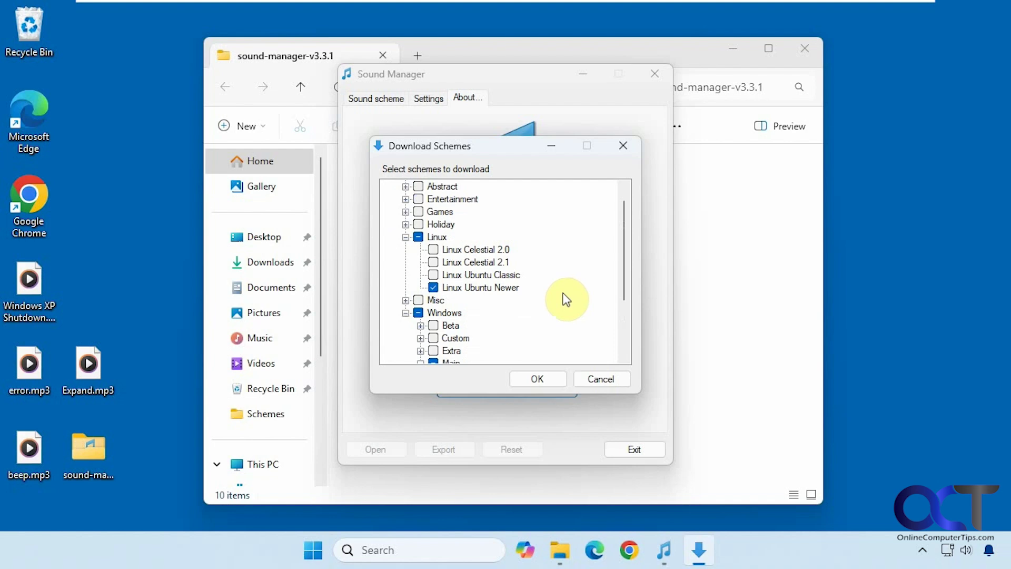
{"action": "left_click", "coordinate": [405, 224]}
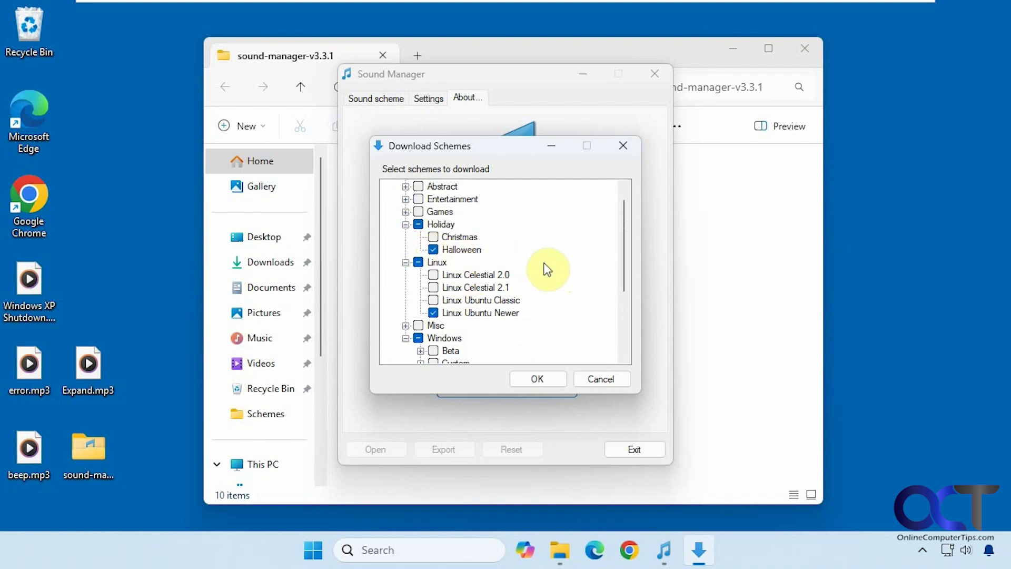
{"action": "left_click", "coordinate": [545, 379]}
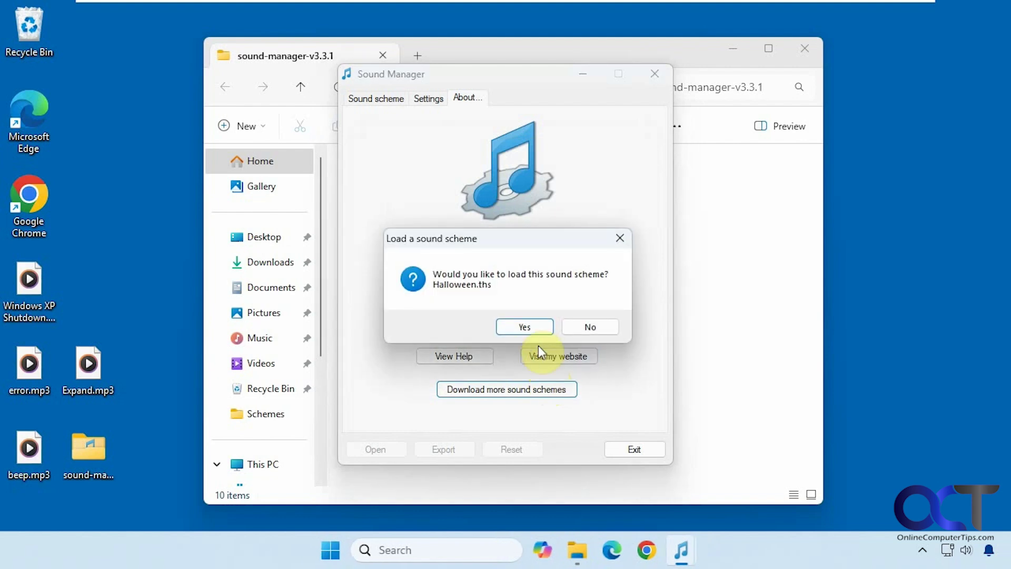
Step: Load Halloween.ths, preview its Startup, Shutdown, Log On and Log Off sounds, then close File Explorer
{"action": "left_click", "coordinate": [531, 326]}
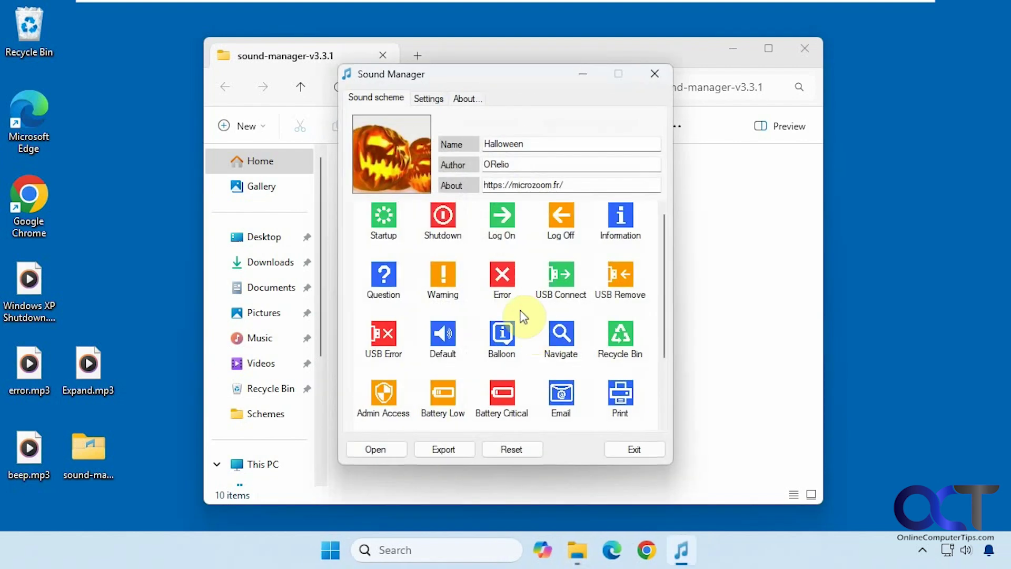
{"action": "left_click", "coordinate": [396, 232]}
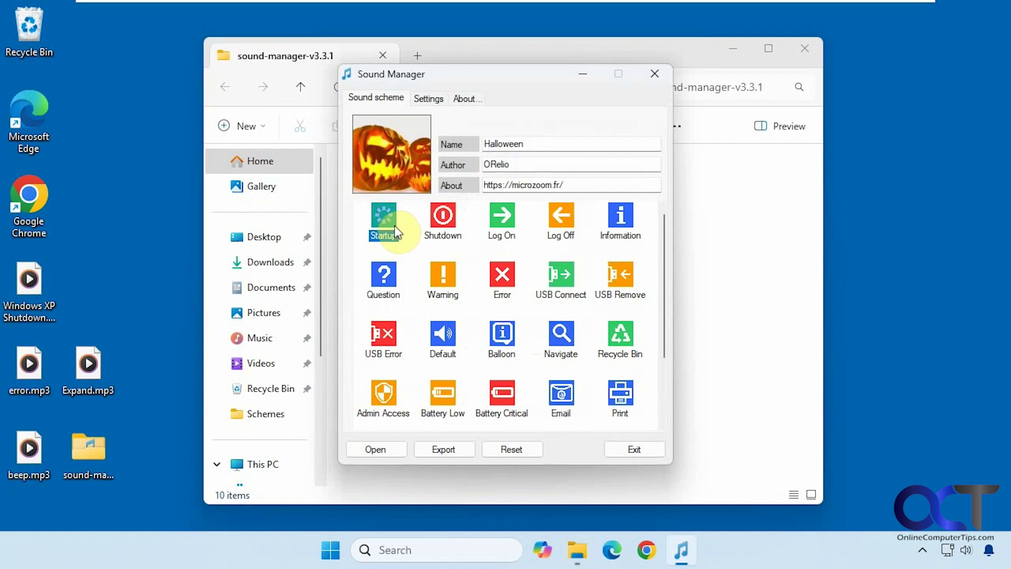
{"action": "left_click", "coordinate": [448, 219]}
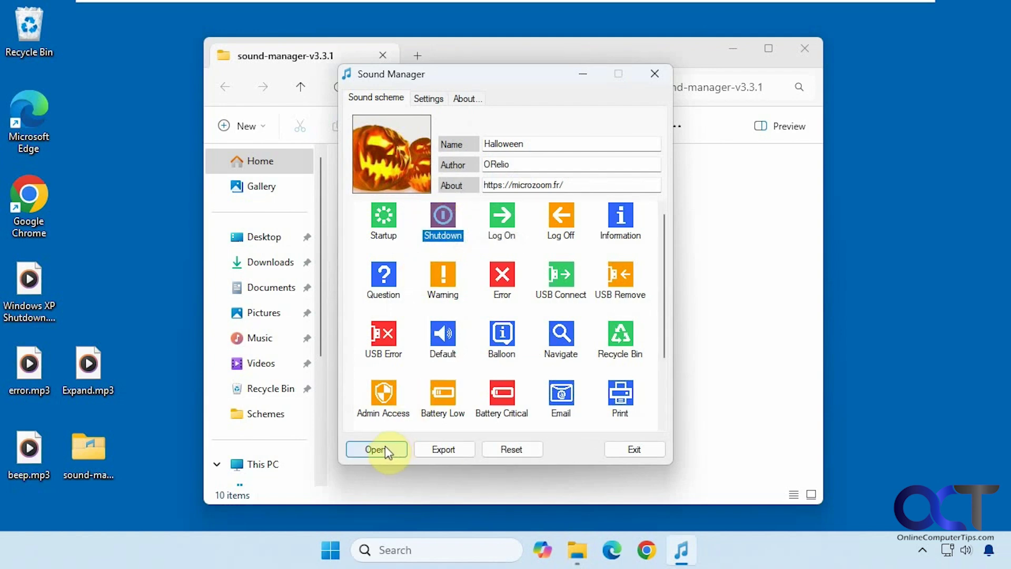
{"action": "left_click", "coordinate": [503, 224]}
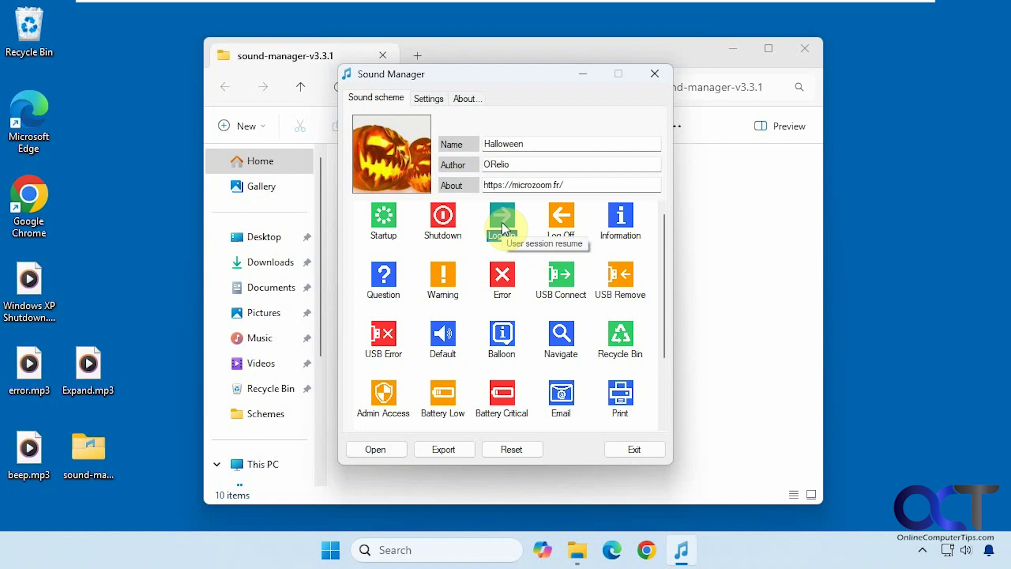
{"action": "left_click", "coordinate": [562, 218]}
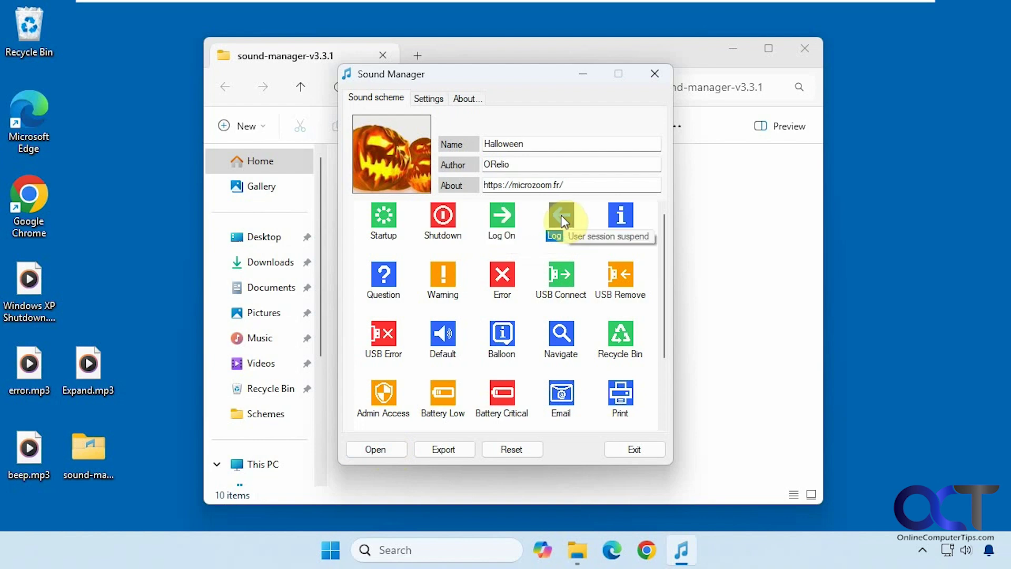
{"action": "left_click", "coordinate": [806, 49]}
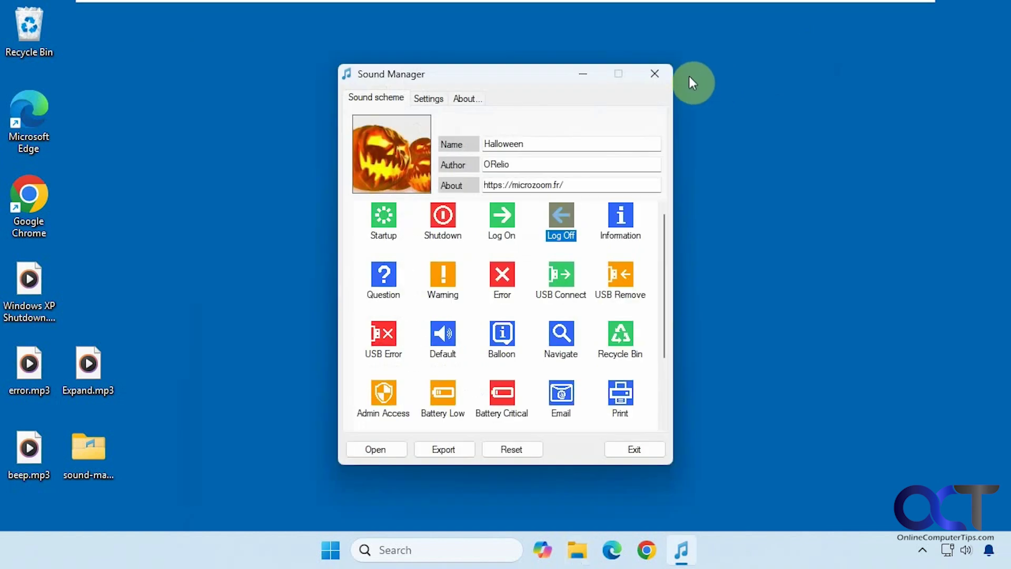
Step: Close Sound Manager, sign out of Windows, and sign back in with the account PIN
{"action": "left_click", "coordinate": [661, 75]}
{"action": "left_click", "coordinate": [349, 542]}
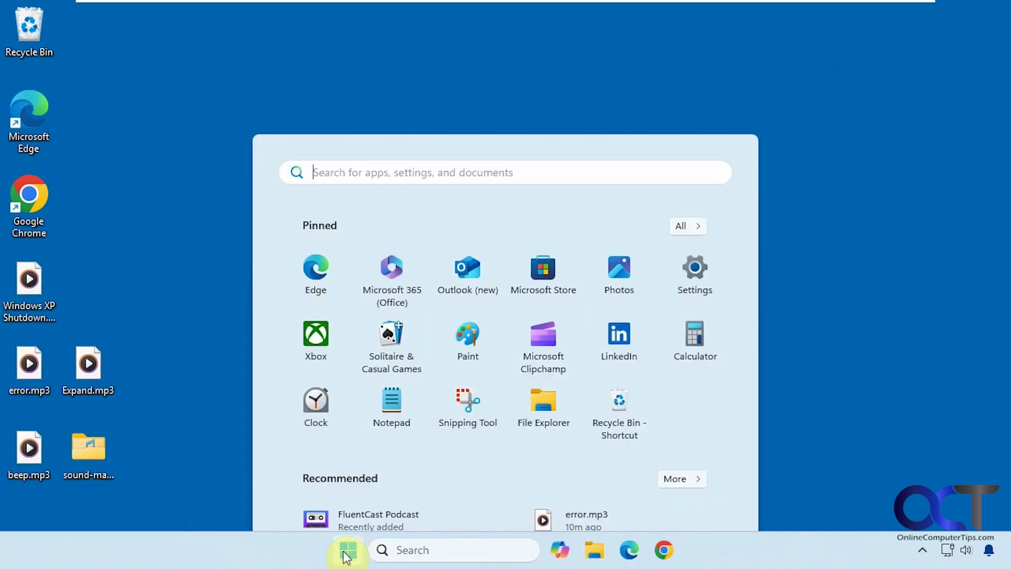
{"action": "left_click", "coordinate": [363, 496]}
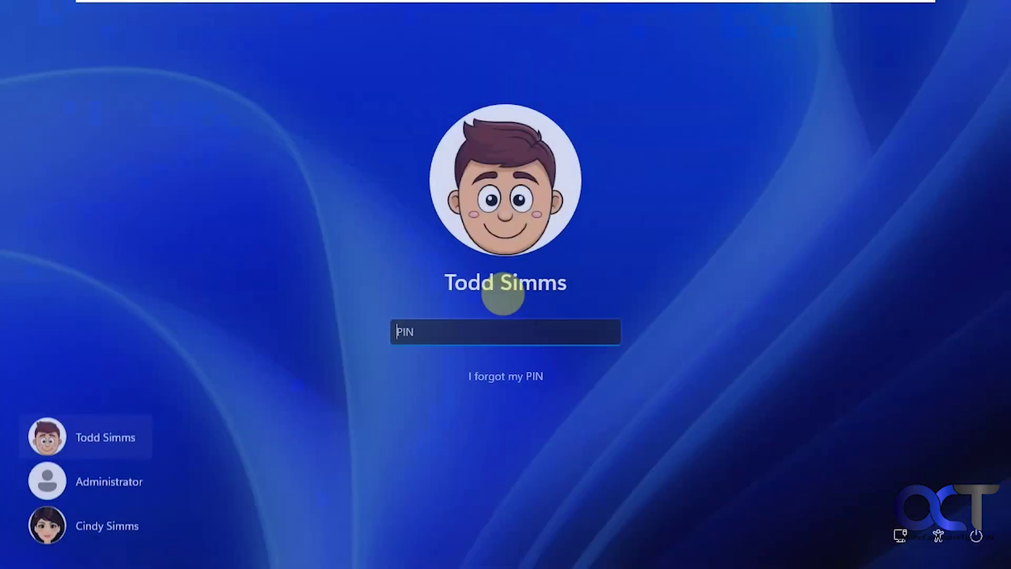
{"action": "type", "text": "1234"}
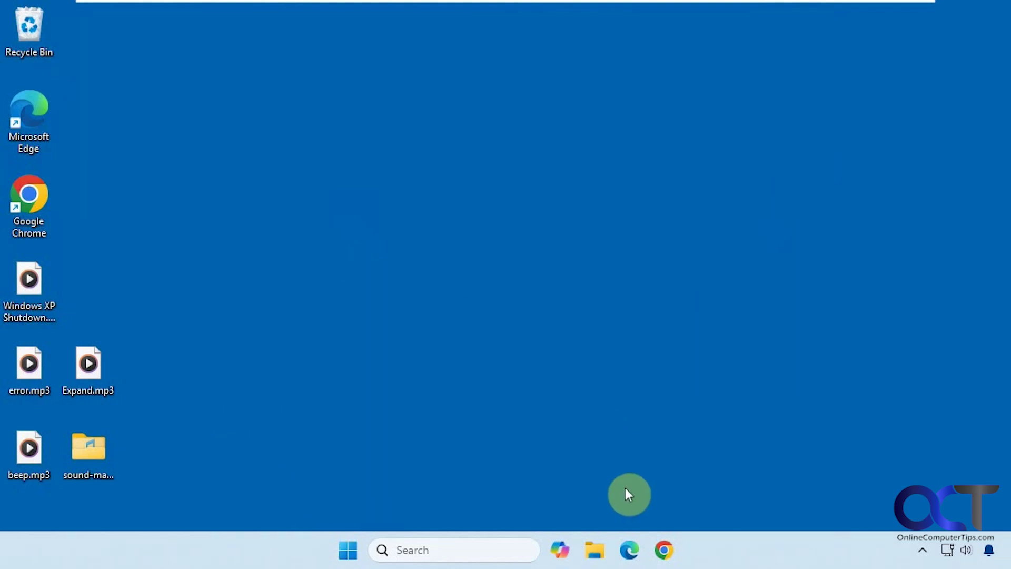
Step: Run SoundManager.exe, tick 'Patch the built-in system startup sound', dismiss the admin-rights refusal, and close it
{"action": "double_click", "coordinate": [89, 450]}
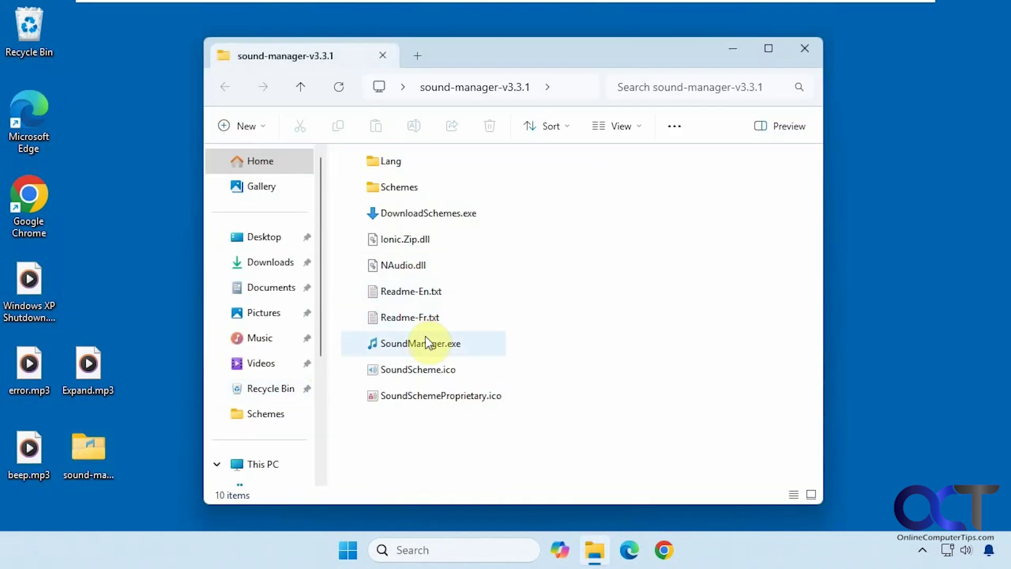
{"action": "double_click", "coordinate": [425, 341]}
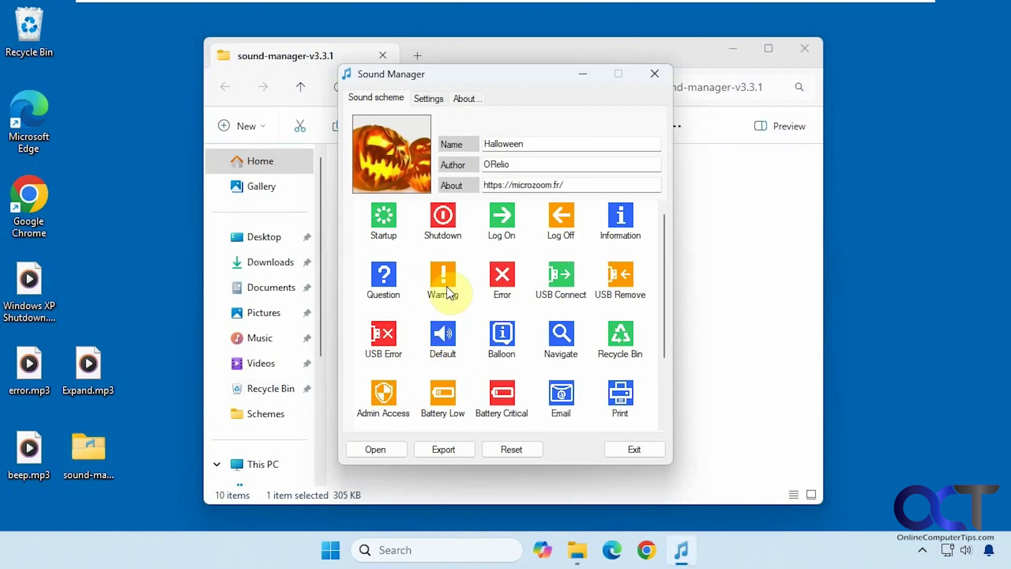
{"action": "left_click", "coordinate": [431, 99]}
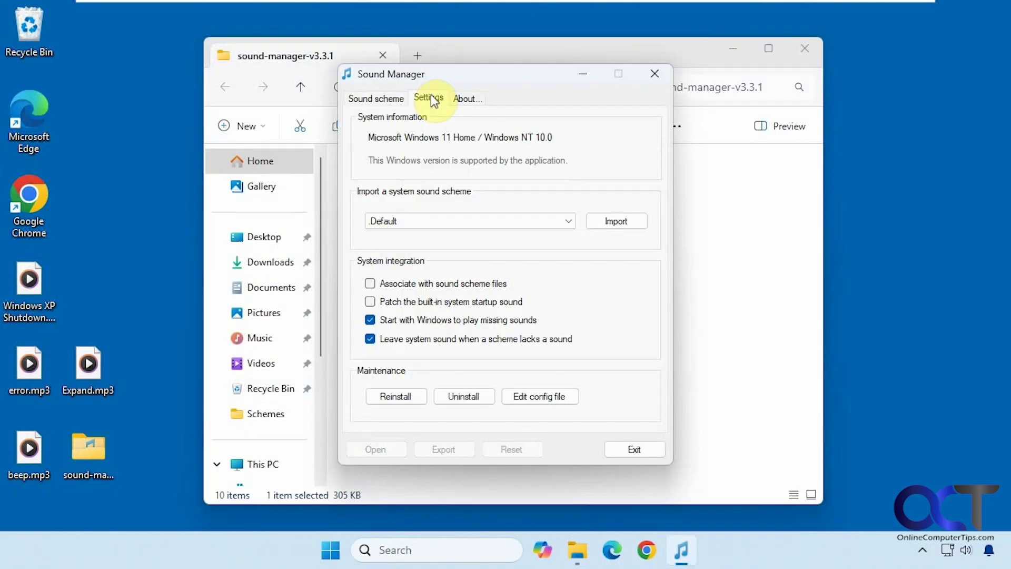
{"action": "left_click", "coordinate": [368, 301]}
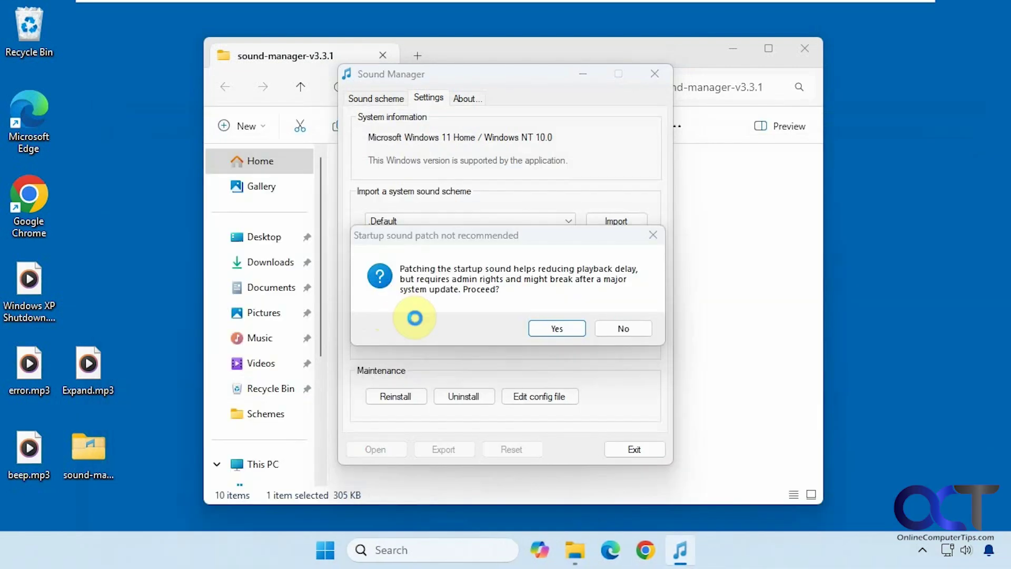
{"action": "left_click", "coordinate": [554, 324]}
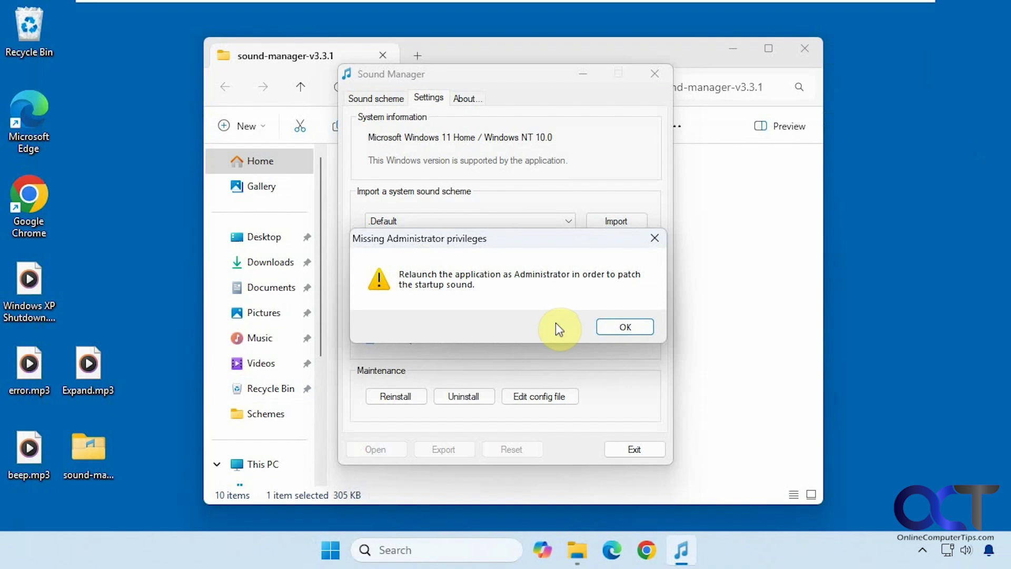
{"action": "left_click", "coordinate": [611, 327]}
{"action": "left_click", "coordinate": [656, 75]}
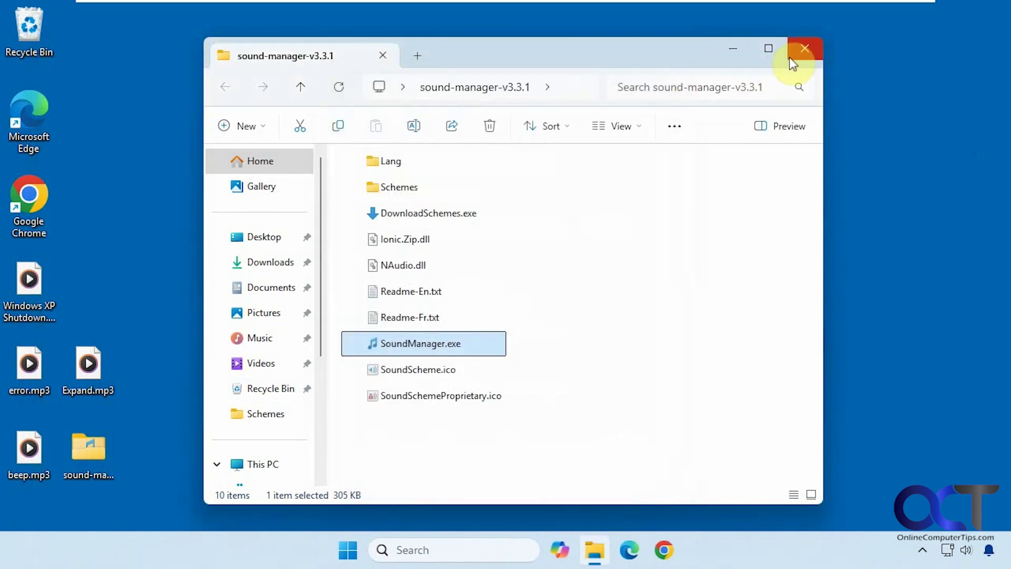
Step: Close the folder window, sign out from the Start menu, and sign back in with the PIN
{"action": "left_click", "coordinate": [805, 48]}
{"action": "left_click", "coordinate": [362, 551]}
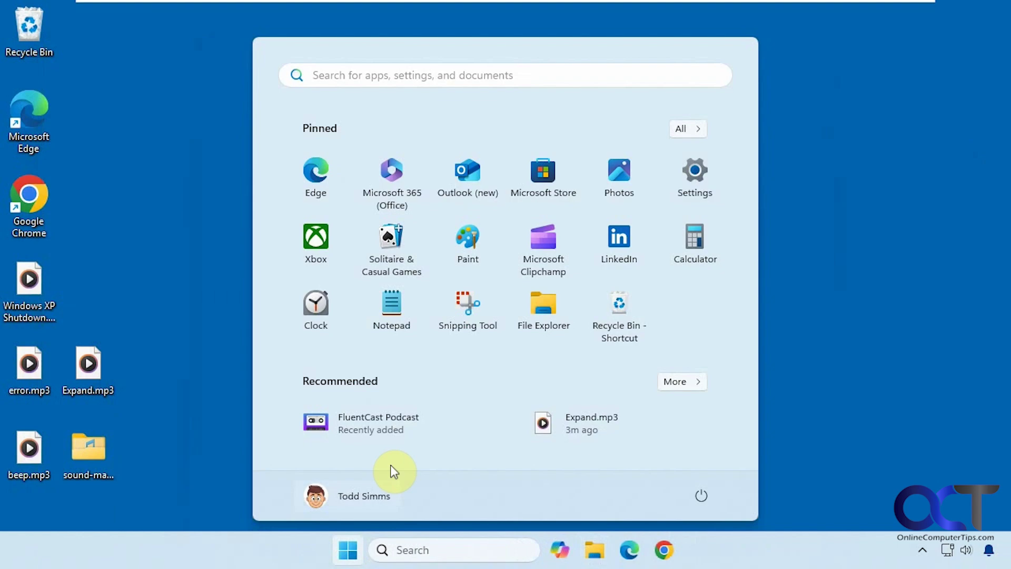
{"action": "left_click", "coordinate": [379, 498]}
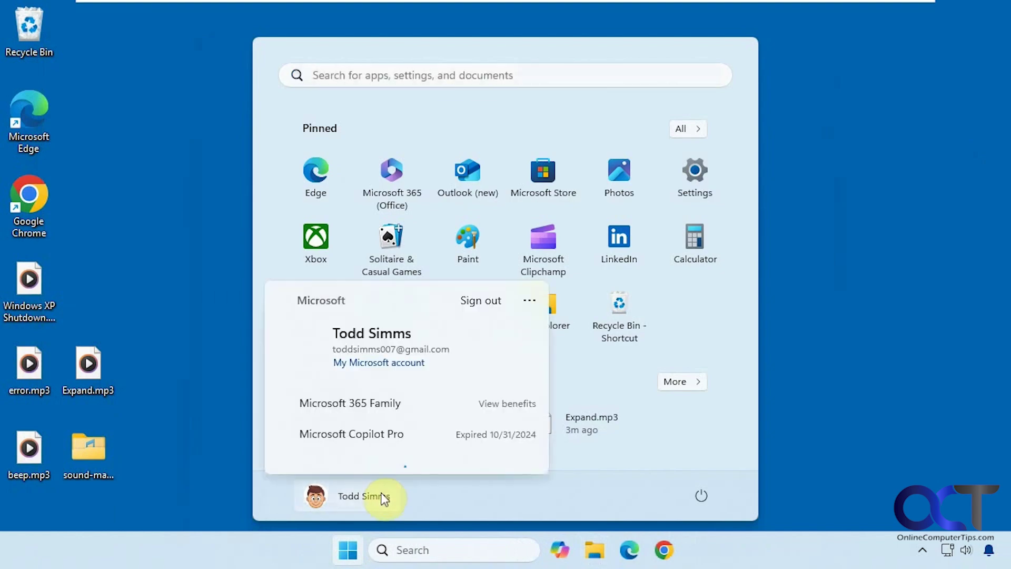
{"action": "left_click", "coordinate": [479, 283]}
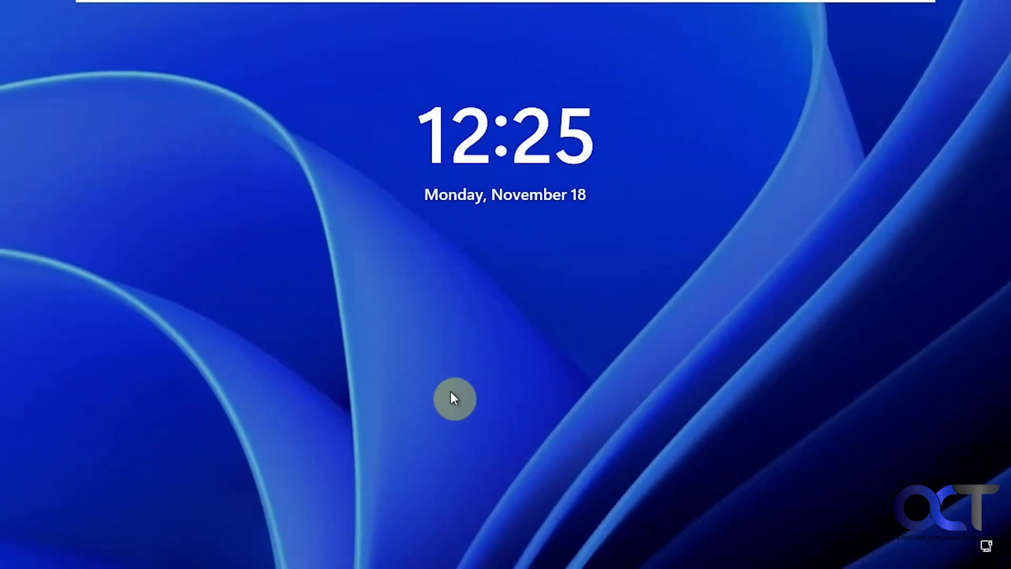
{"action": "left_click", "coordinate": [405, 473]}
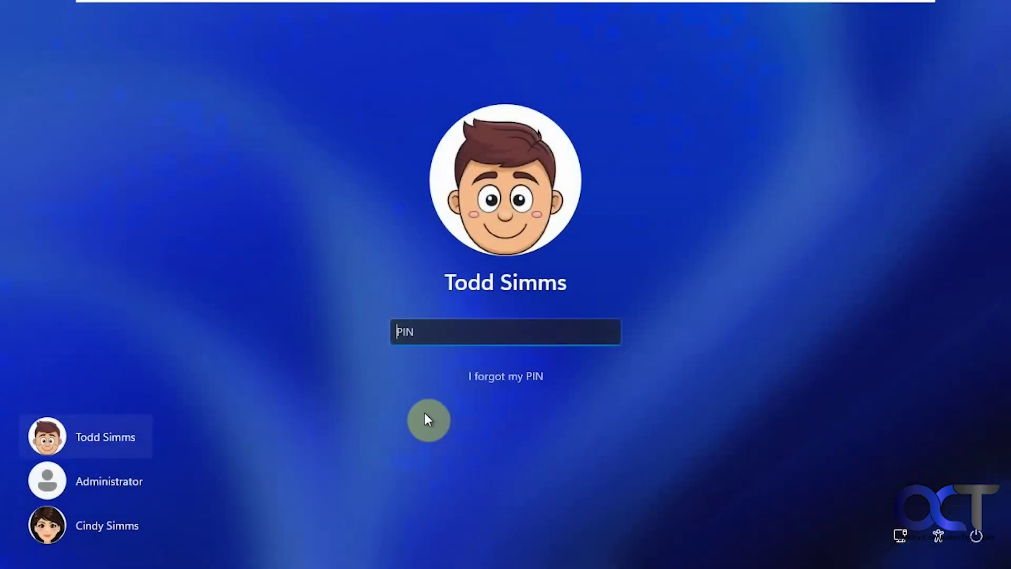
{"action": "type", "text": "1234"}
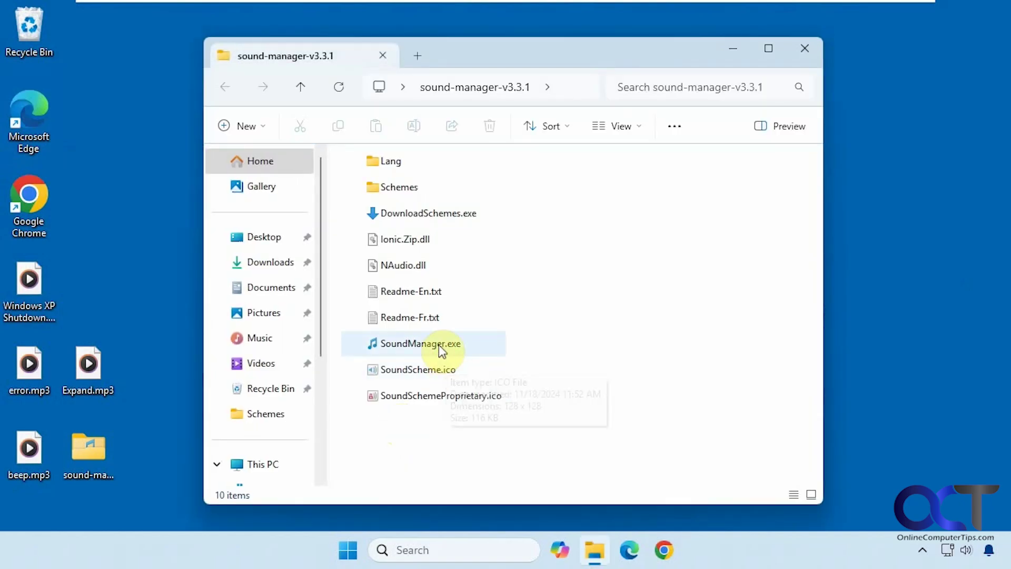
Step: Relaunch Sound Manager with admin rights and load the Windows-11.ths sound scheme
{"action": "double_click", "coordinate": [437, 340]}
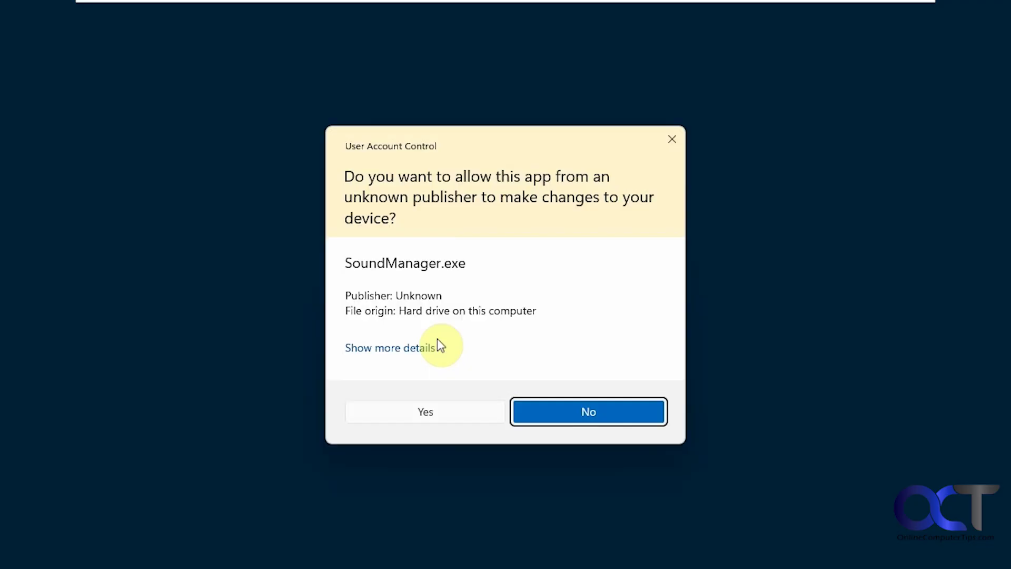
{"action": "left_click", "coordinate": [437, 414]}
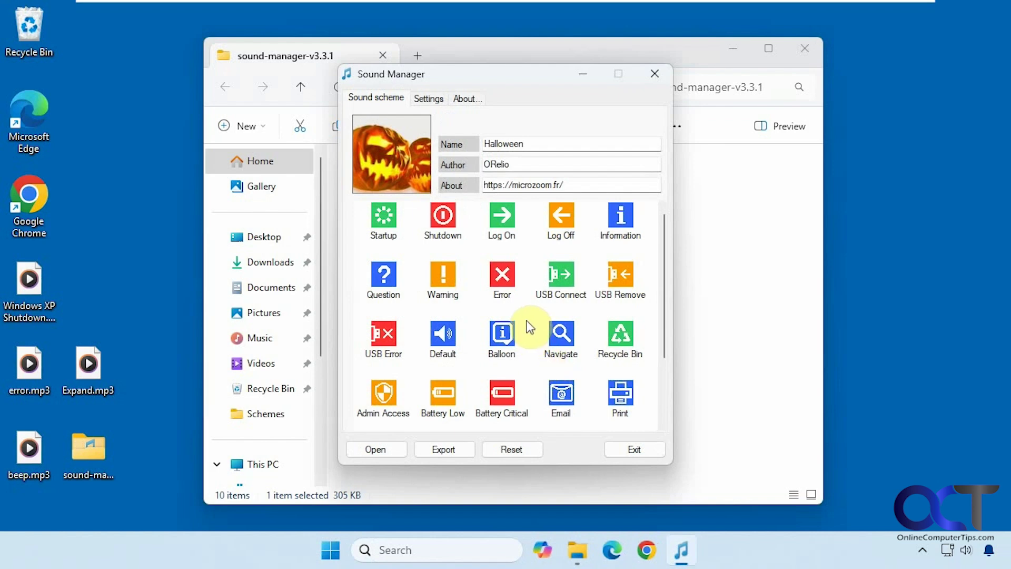
{"action": "left_click", "coordinate": [386, 447]}
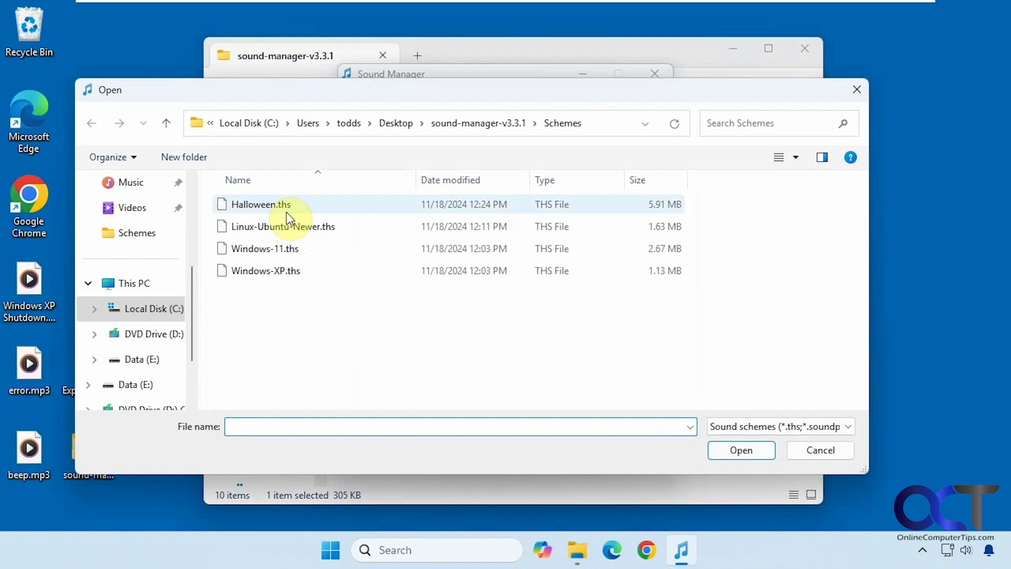
{"action": "double_click", "coordinate": [269, 248]}
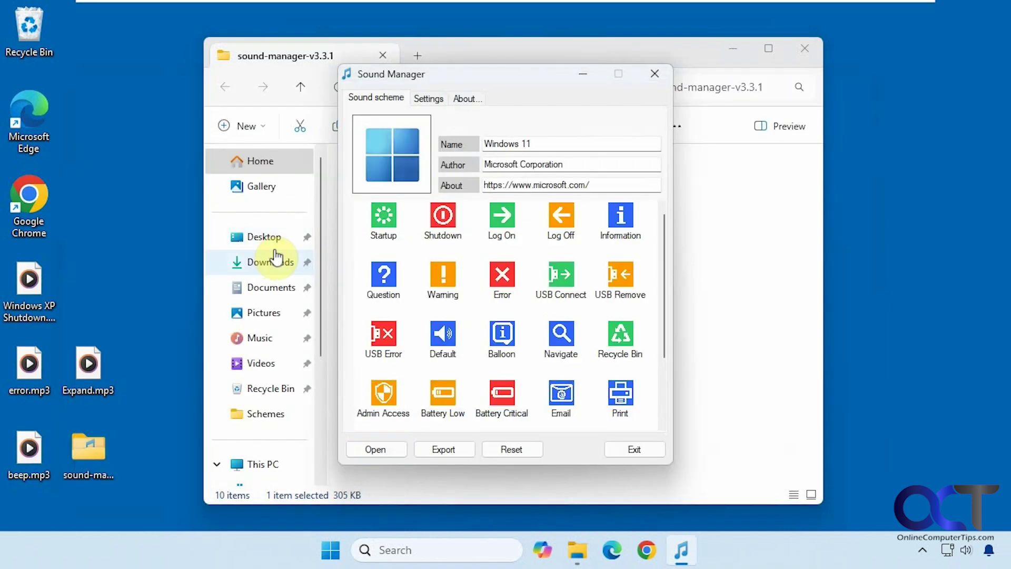
Step: Replace the Shutdown sound with Windows XP Shutdown.mp3 from the Desktop, then view Settings
{"action": "left_click", "coordinate": [440, 220]}
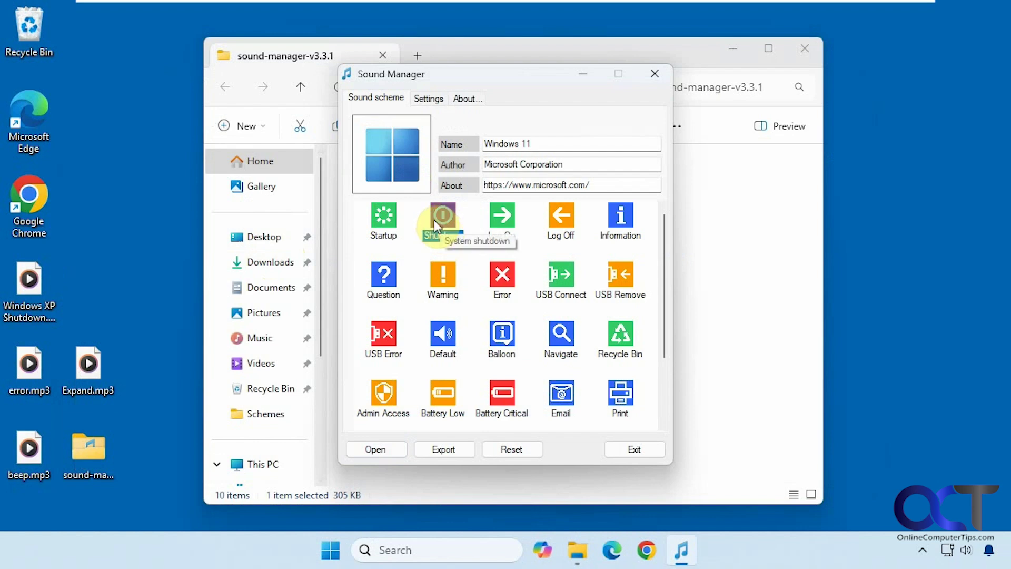
{"action": "right_click", "coordinate": [434, 221]}
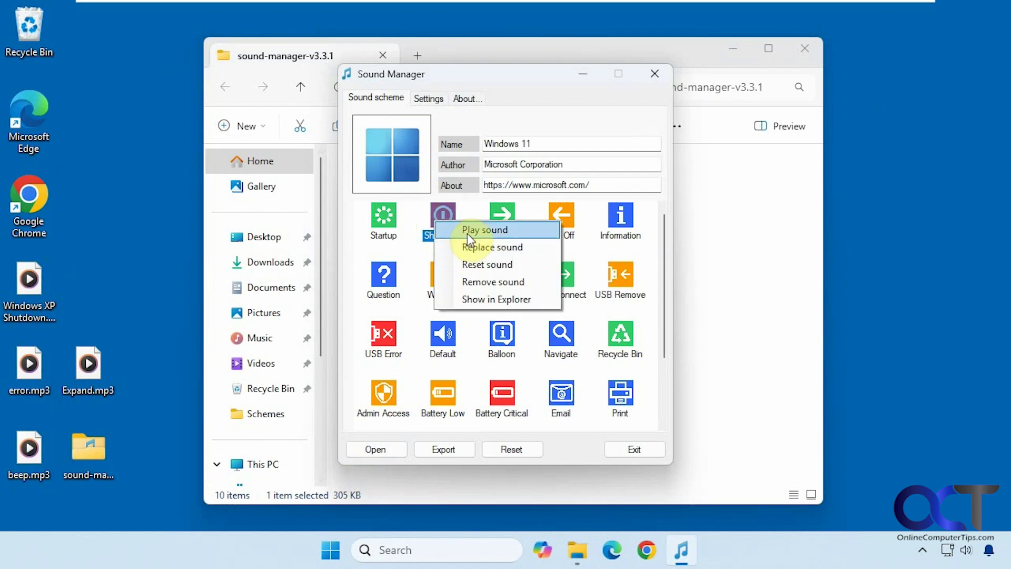
{"action": "left_click", "coordinate": [468, 246]}
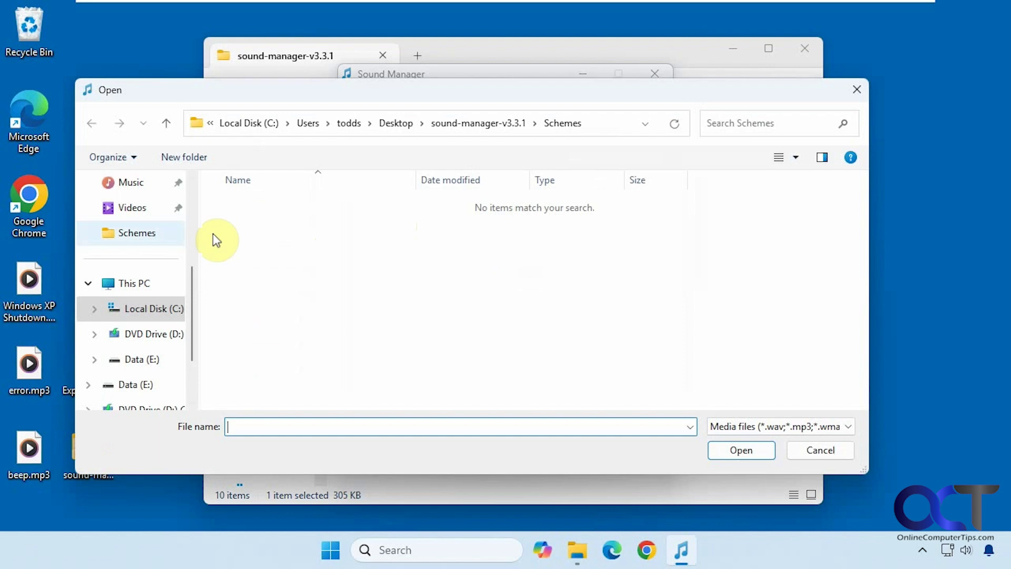
{"action": "scroll", "coordinate": [164, 291], "scroll_direction": "up", "scroll_amount": 2}
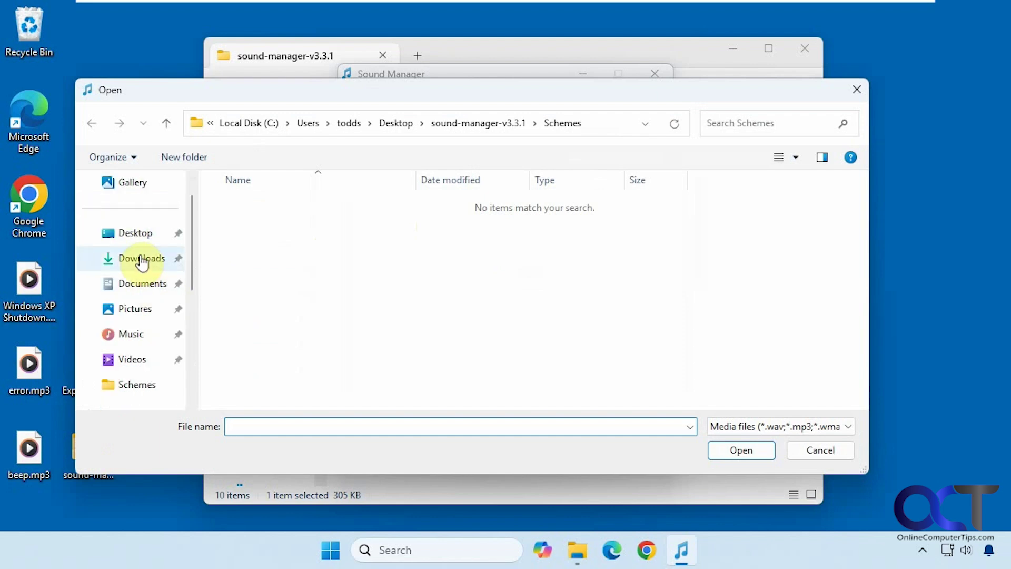
{"action": "left_click", "coordinate": [133, 237]}
{"action": "double_click", "coordinate": [263, 291]}
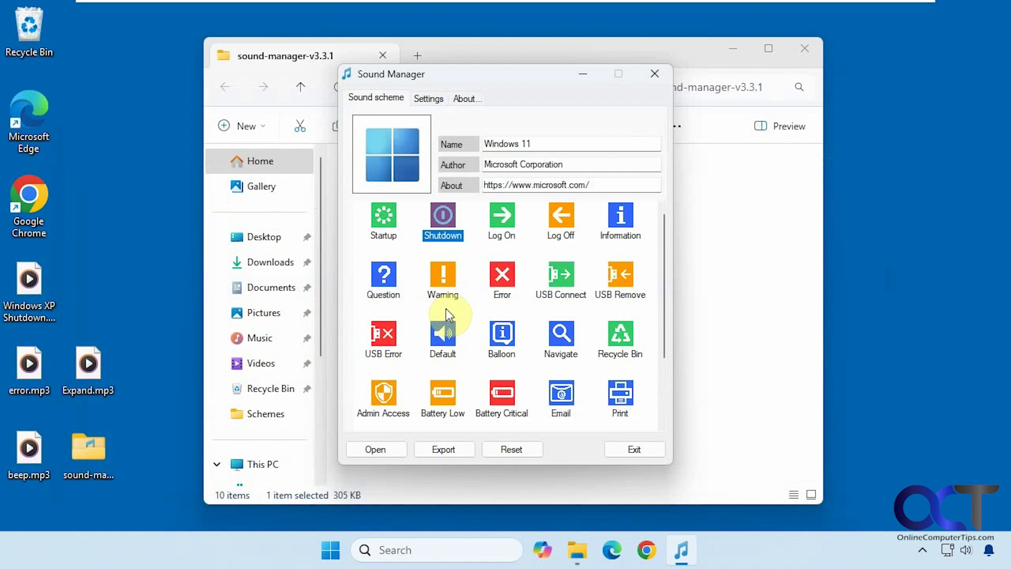
{"action": "left_click", "coordinate": [429, 99]}
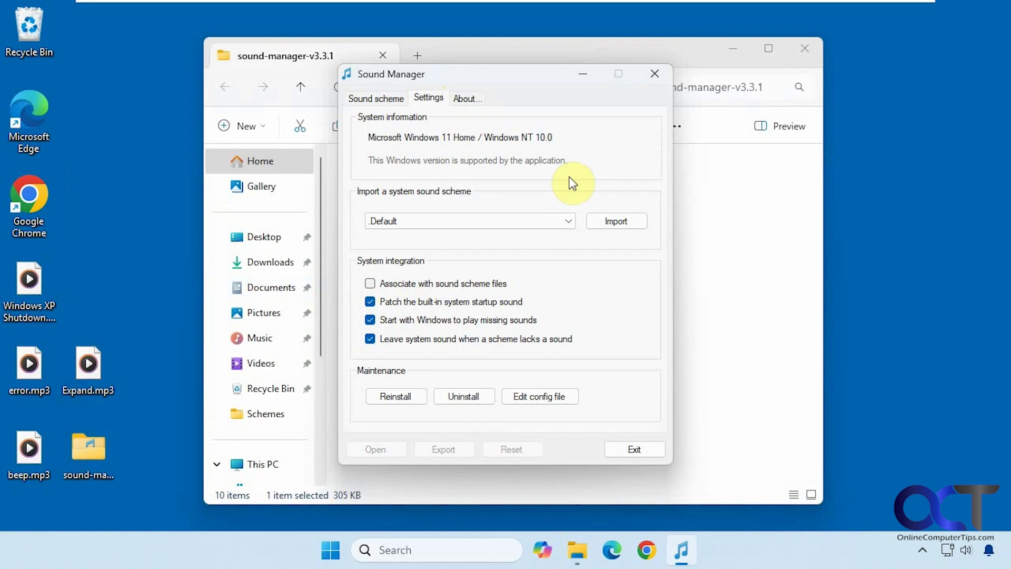
Step: Close Sound Manager and the sound-manager folder window, then restart the PC from Start
{"action": "left_click", "coordinate": [654, 77]}
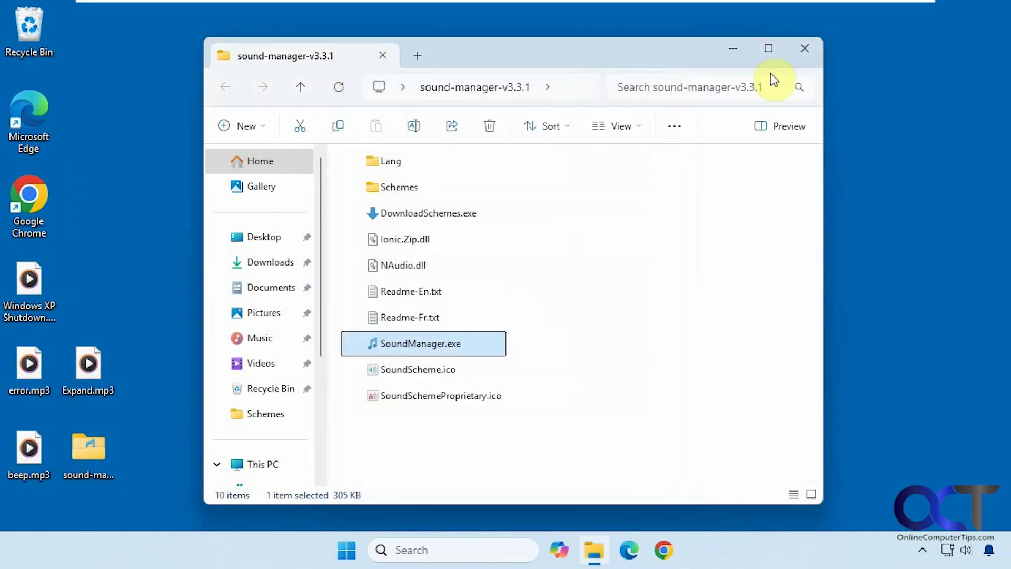
{"action": "left_click", "coordinate": [804, 50]}
{"action": "left_click", "coordinate": [348, 549]}
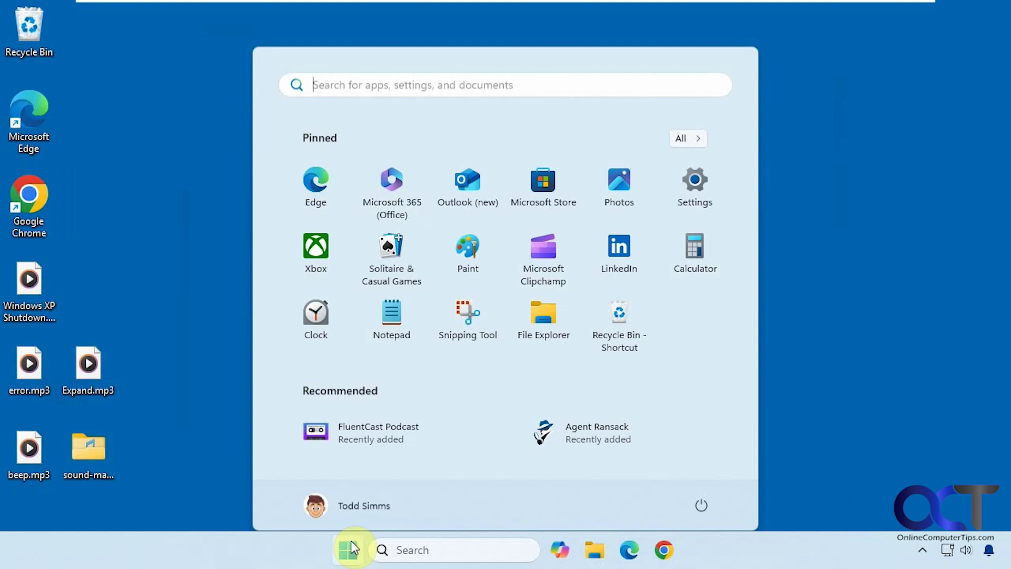
{"action": "left_click", "coordinate": [702, 495]}
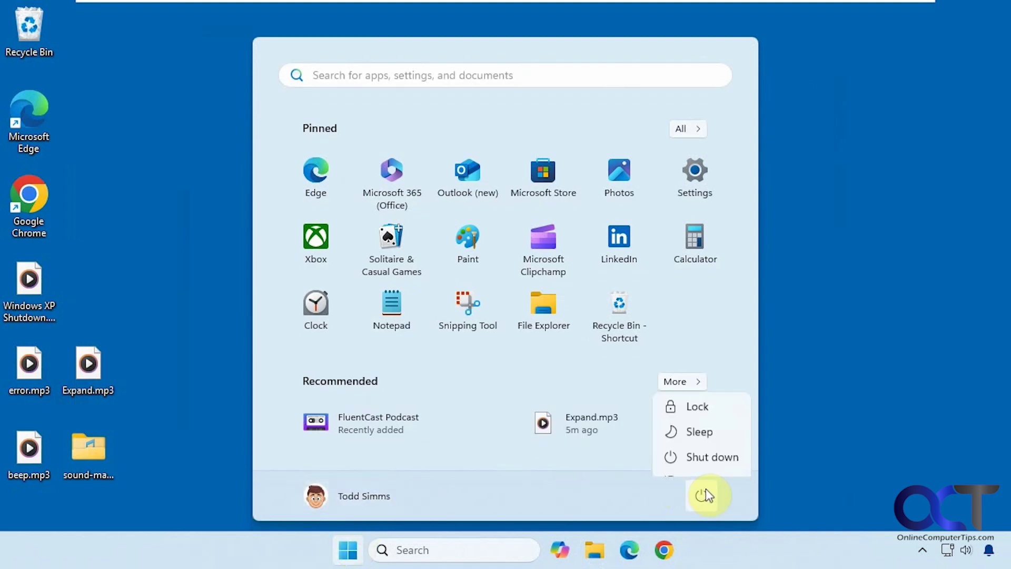
{"action": "left_click", "coordinate": [711, 436]}
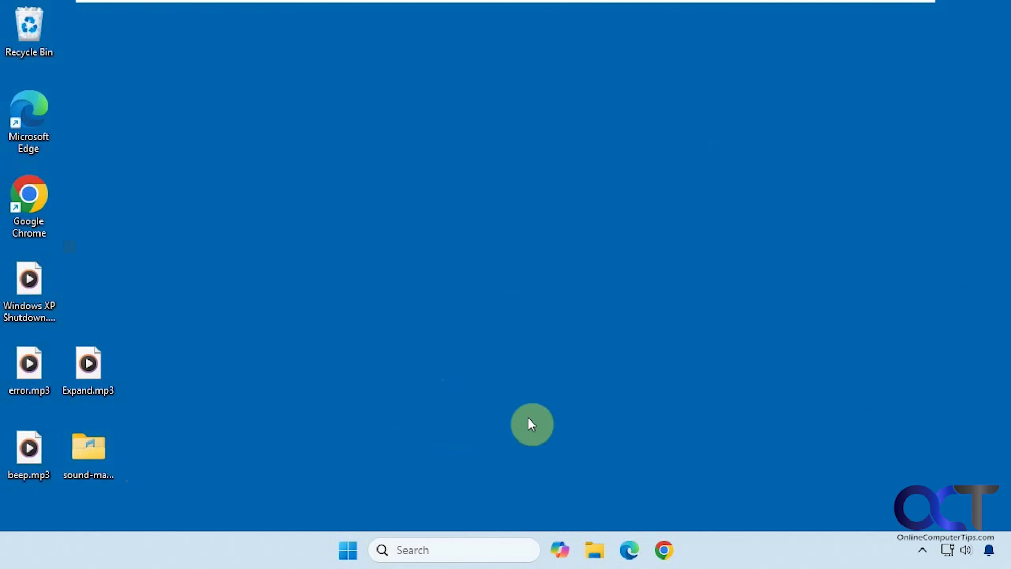
Step: Reopen SoundManager.exe with admin approval and keep 'Patch the built-in system startup sound' ticked
{"action": "key", "text": "Return"}
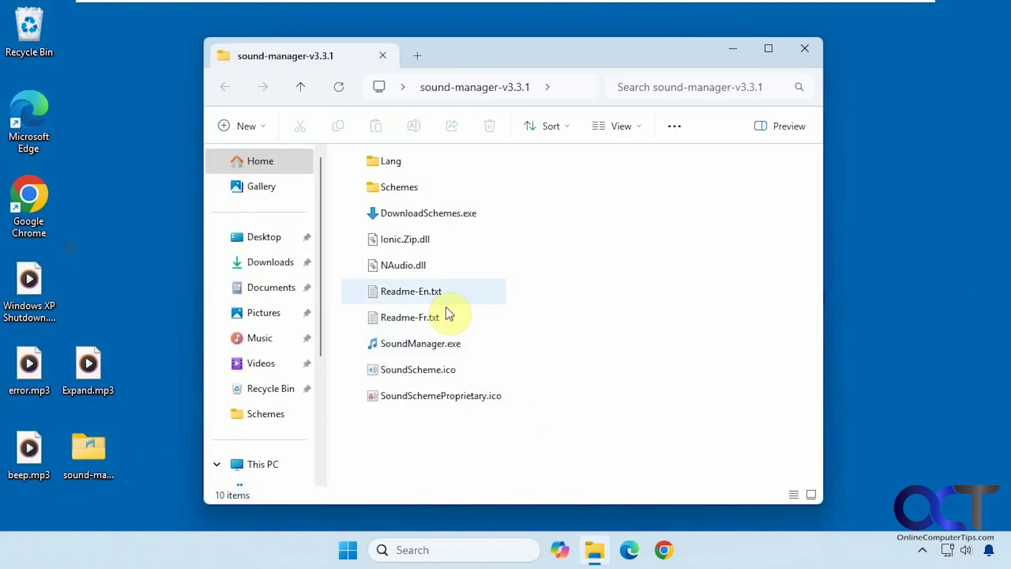
{"action": "double_click", "coordinate": [443, 340]}
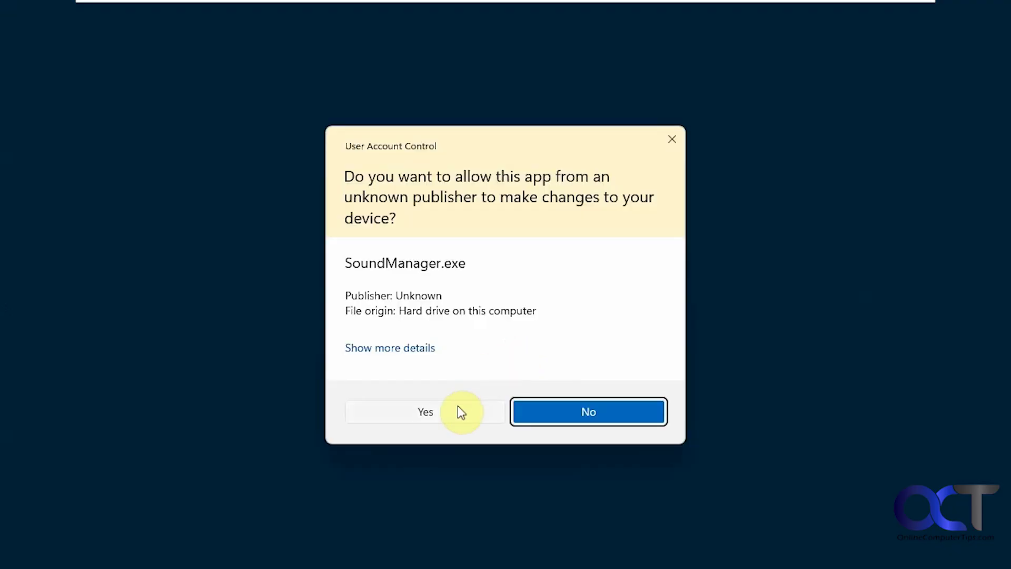
{"action": "left_click", "coordinate": [459, 406]}
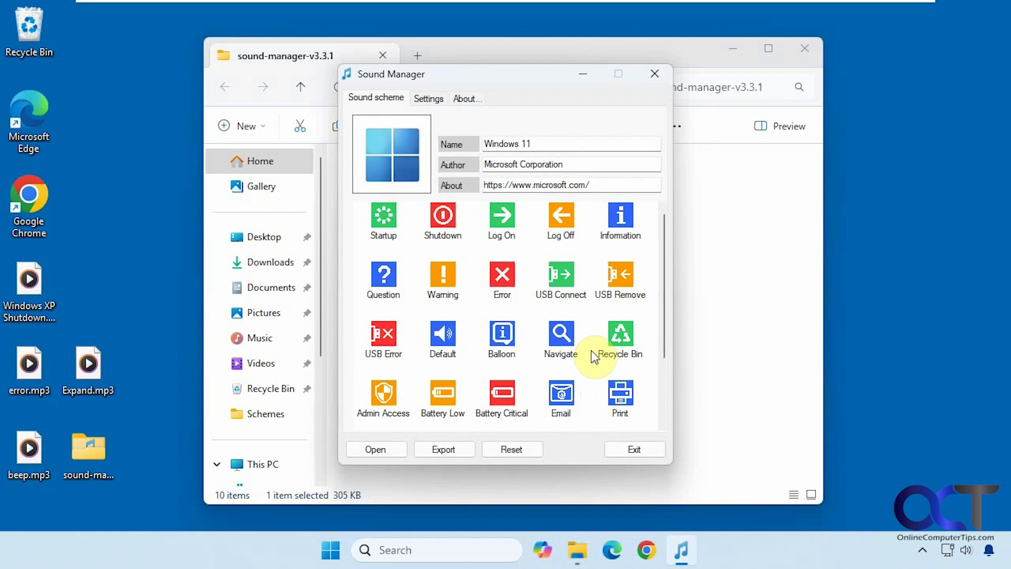
{"action": "left_click", "coordinate": [428, 99]}
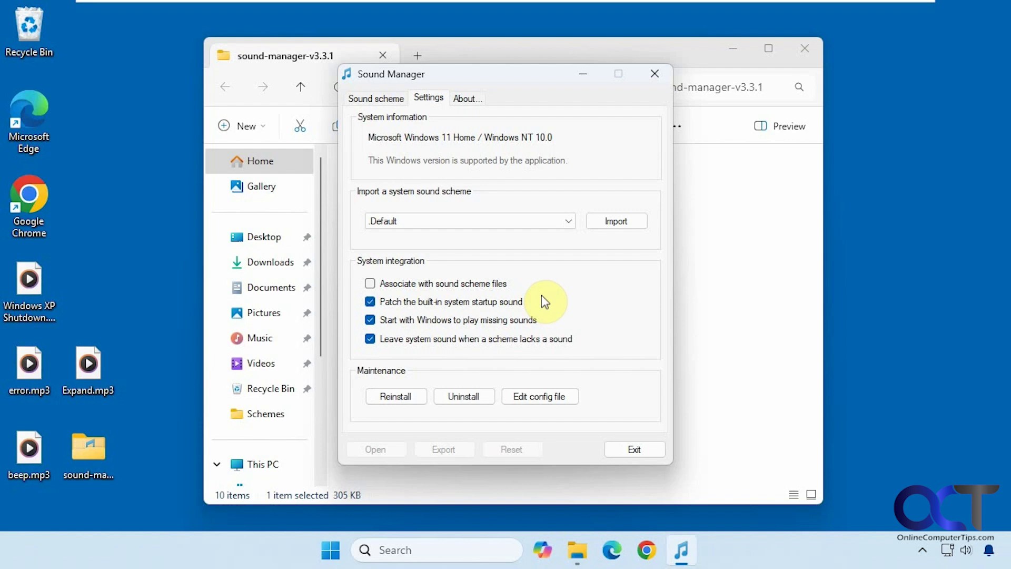
{"action": "left_click", "coordinate": [437, 303]}
Step: Export the current Windows 11 scheme from the Sound scheme tab to the desktop as My Sounds.ths
{"action": "left_click", "coordinate": [377, 97]}
{"action": "left_click", "coordinate": [445, 448]}
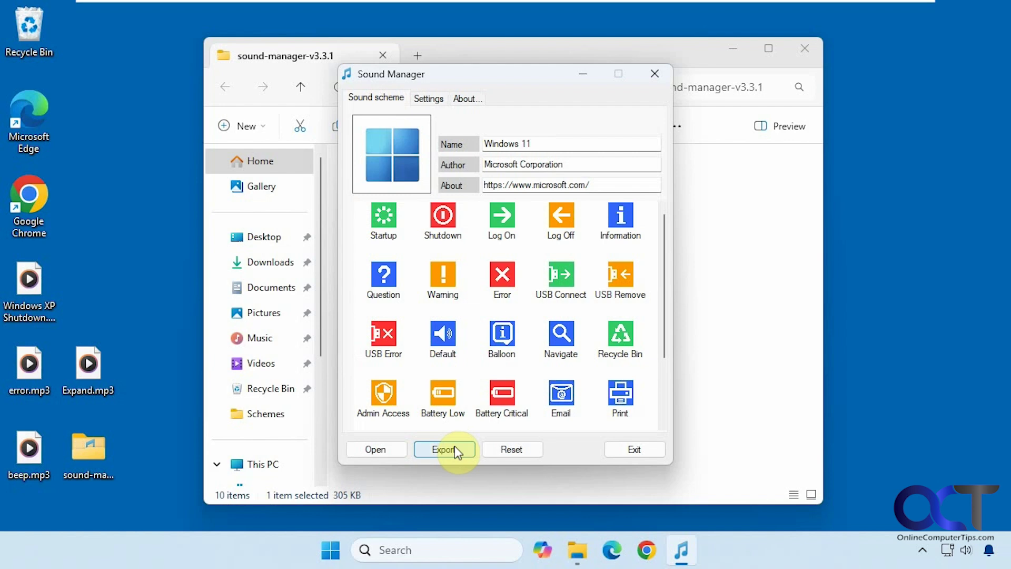
{"action": "left_click", "coordinate": [454, 451]}
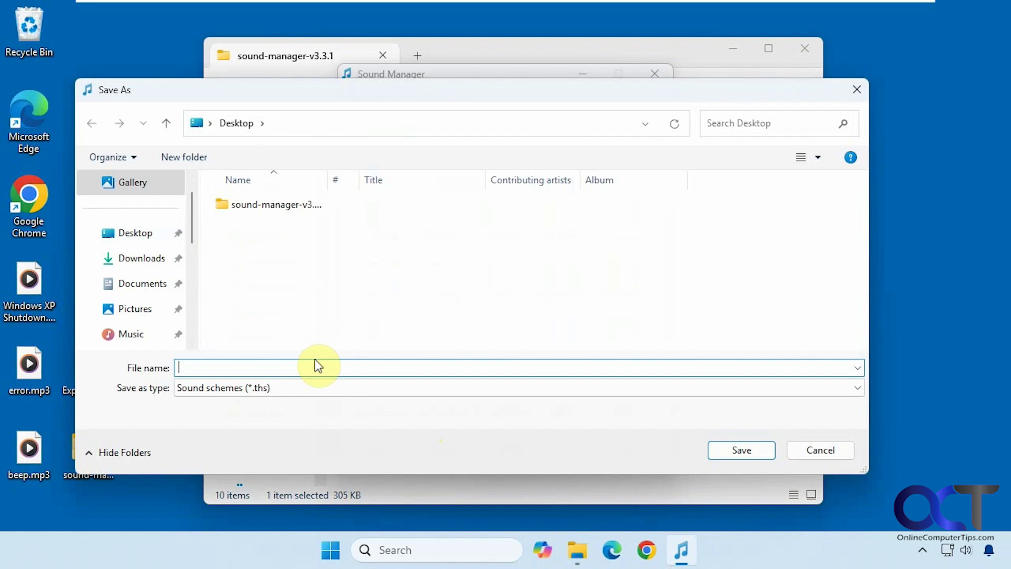
{"action": "type", "text": "My Sounds"}
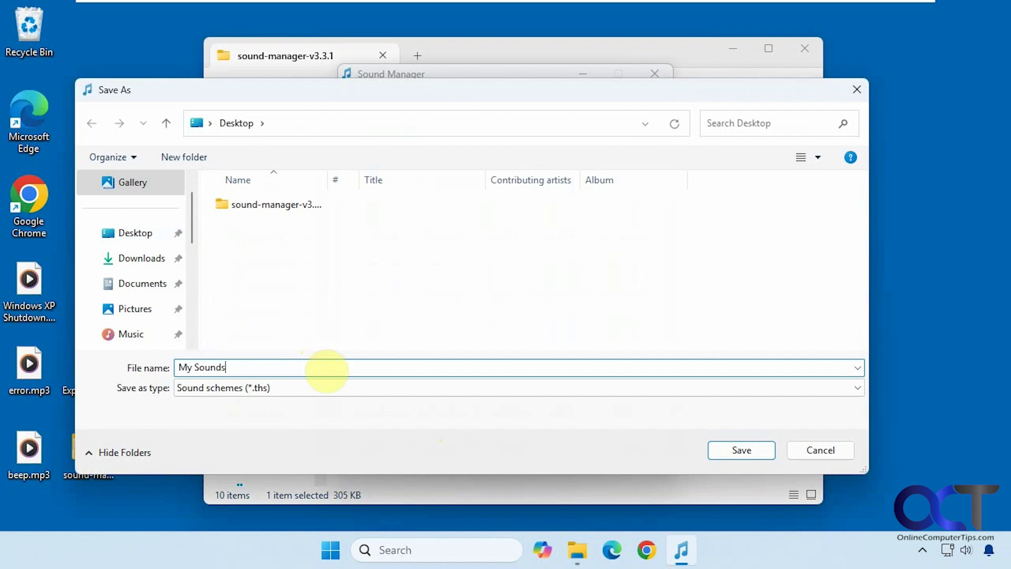
{"action": "left_click", "coordinate": [742, 451]}
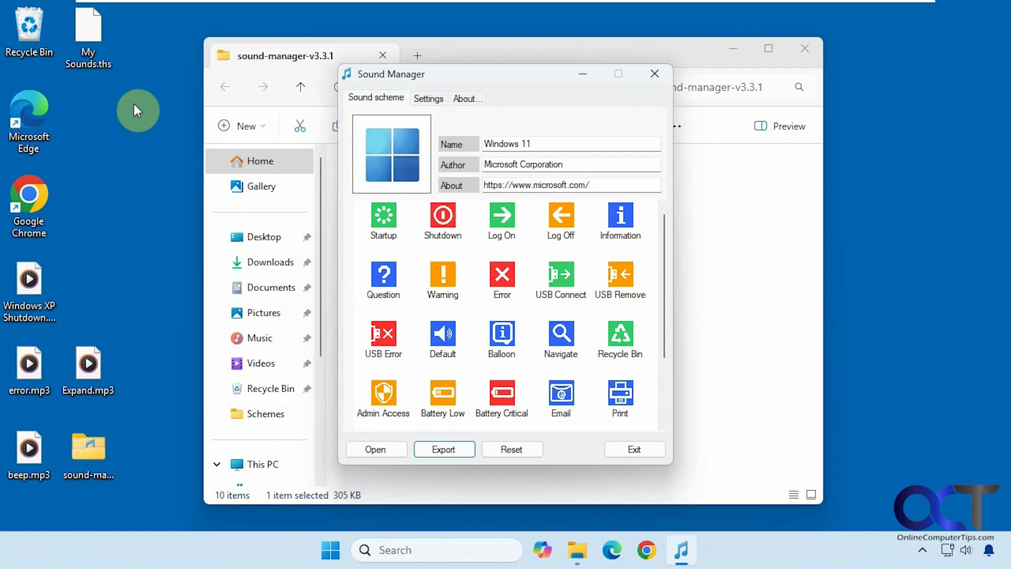
{"action": "left_click", "coordinate": [436, 389]}
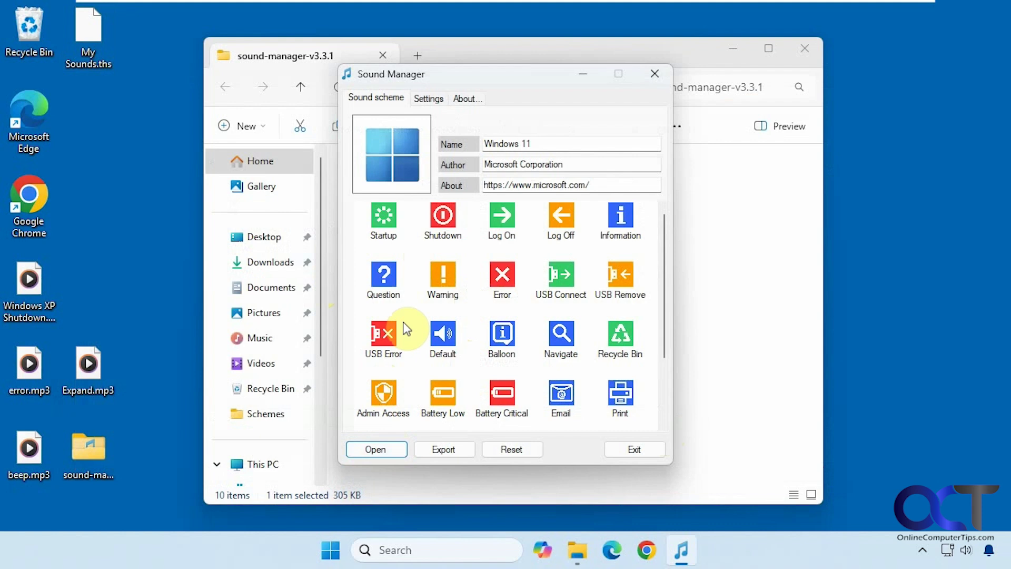
Step: Load Linux-Ubuntu-Newer.ths and preview Startup, Shutdown, Log On, Log Off, Information, Warning, Error and Recycle Bin sounds
{"action": "left_click", "coordinate": [386, 447]}
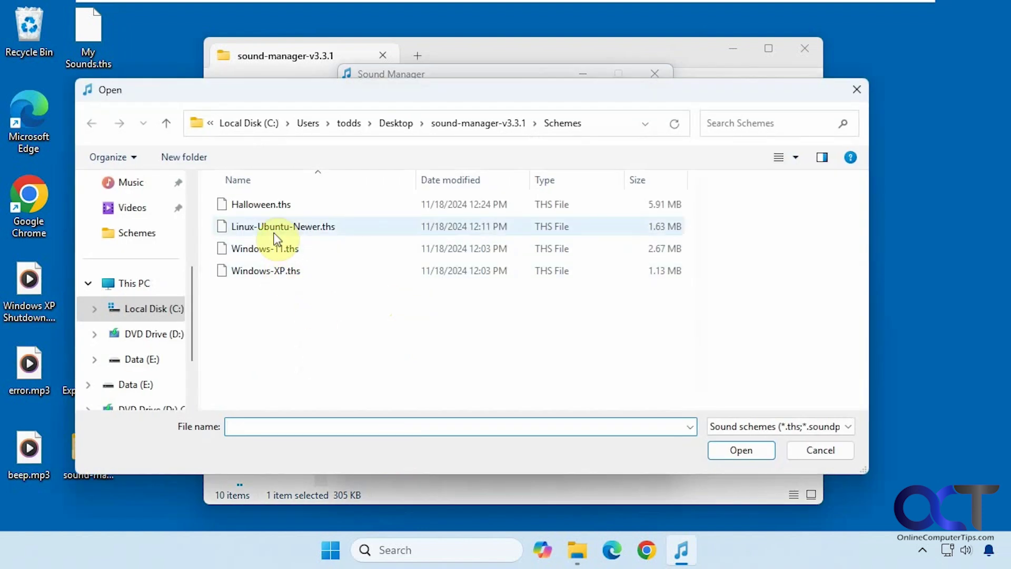
{"action": "double_click", "coordinate": [279, 227]}
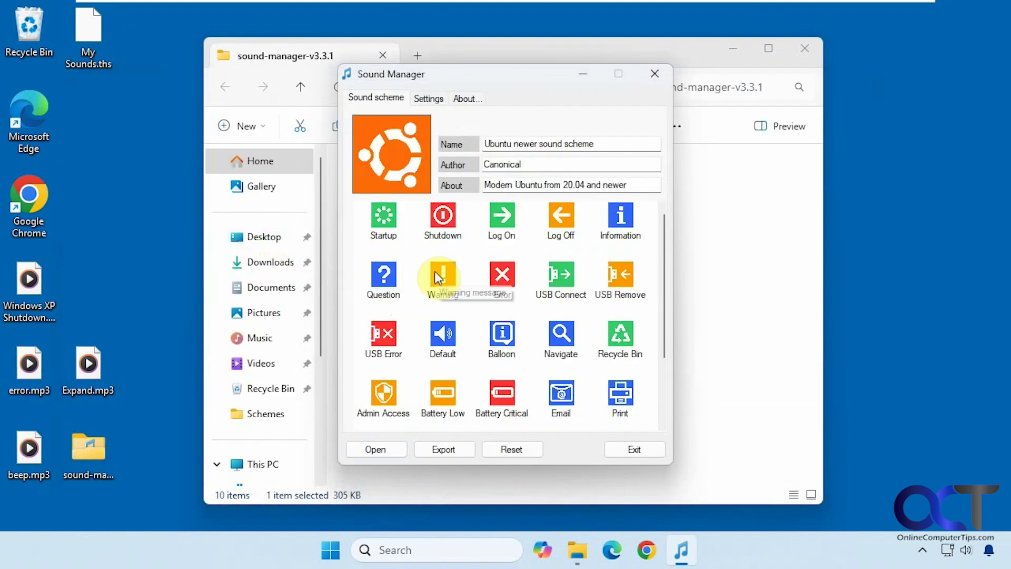
{"action": "left_click", "coordinate": [388, 222]}
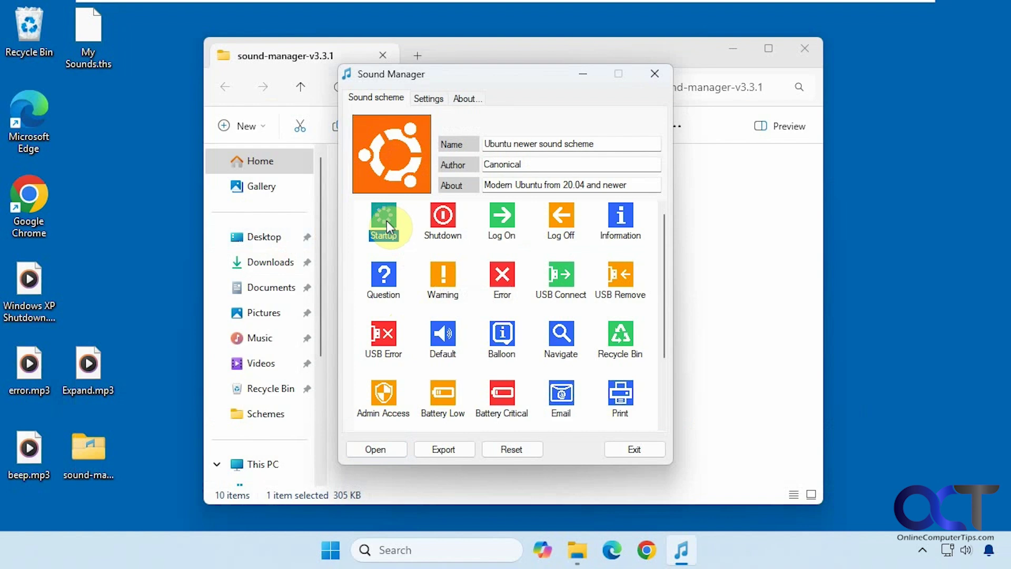
{"action": "left_click", "coordinate": [451, 233]}
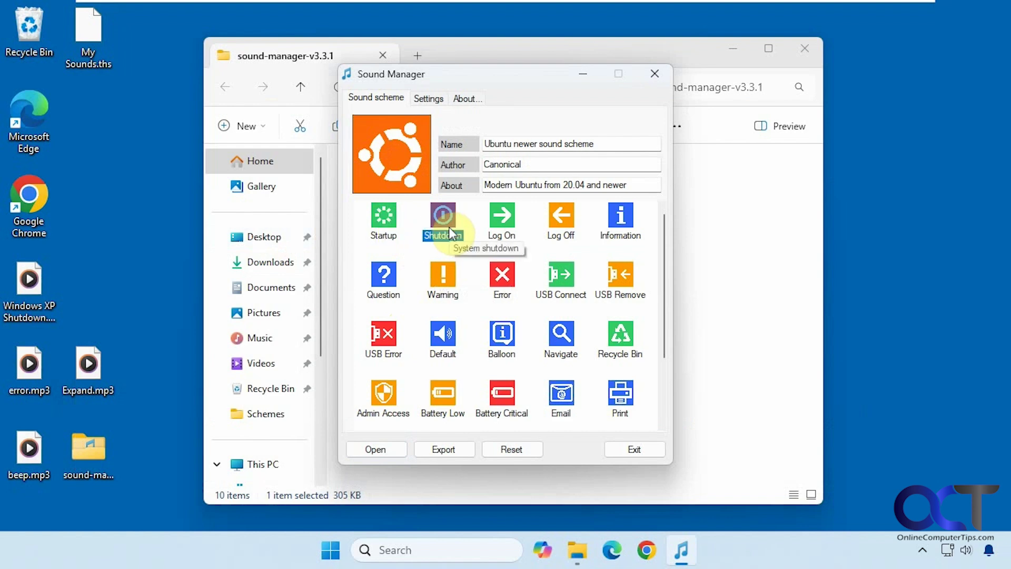
{"action": "left_click", "coordinate": [501, 225]}
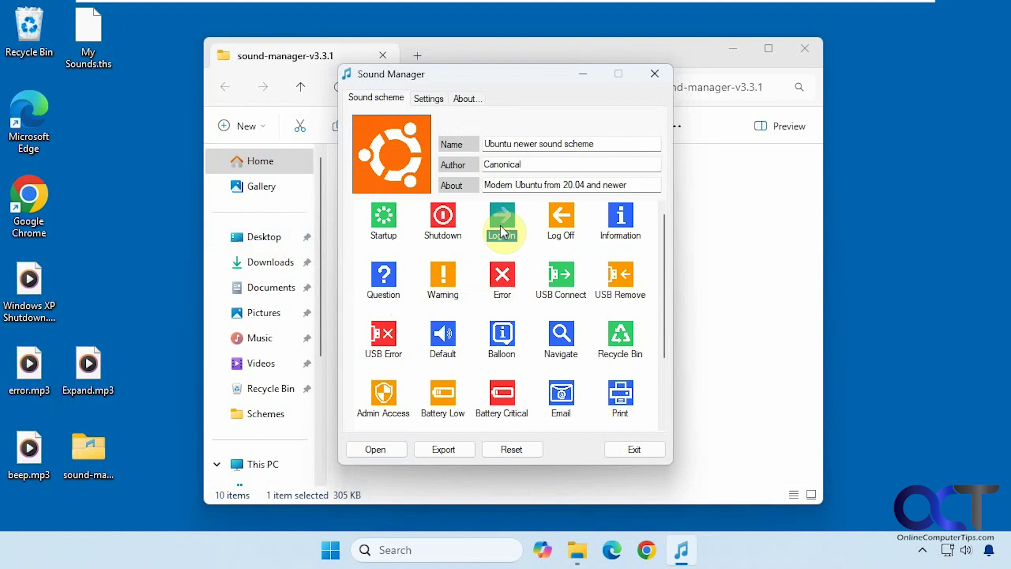
{"action": "left_click", "coordinate": [557, 222]}
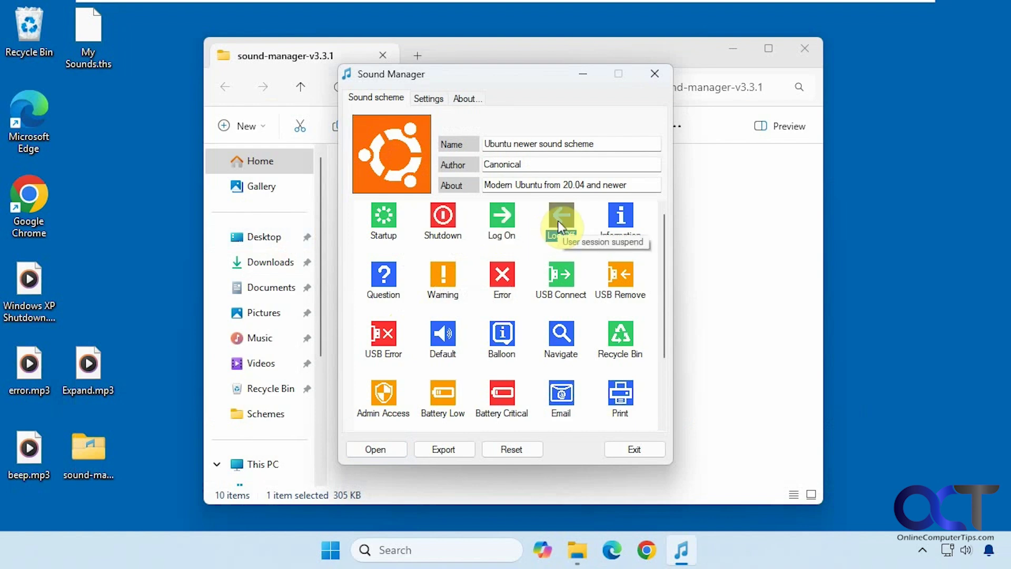
{"action": "left_click", "coordinate": [605, 225]}
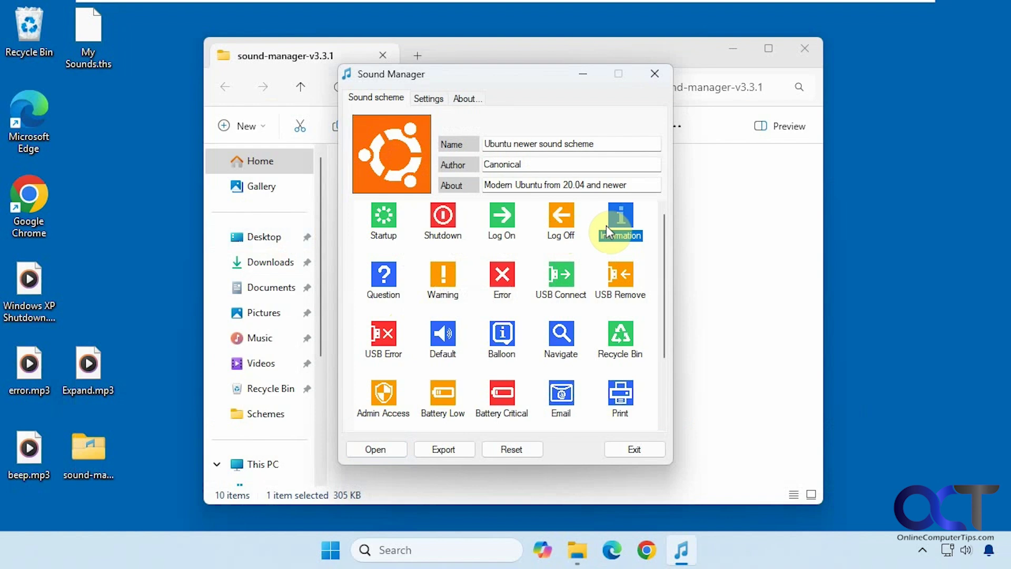
{"action": "left_click", "coordinate": [444, 276]}
{"action": "left_click", "coordinate": [503, 275]}
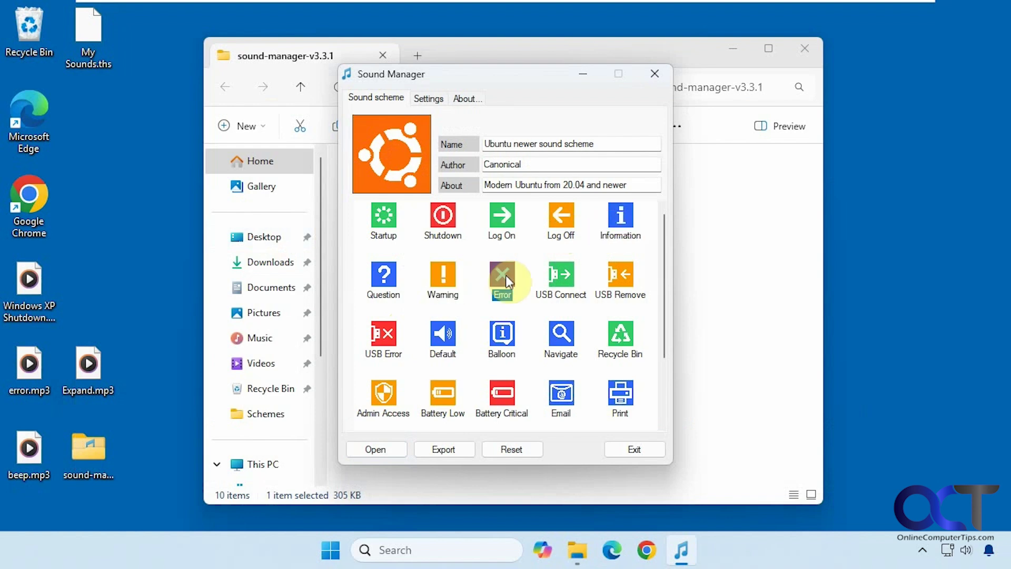
{"action": "left_click", "coordinate": [622, 341]}
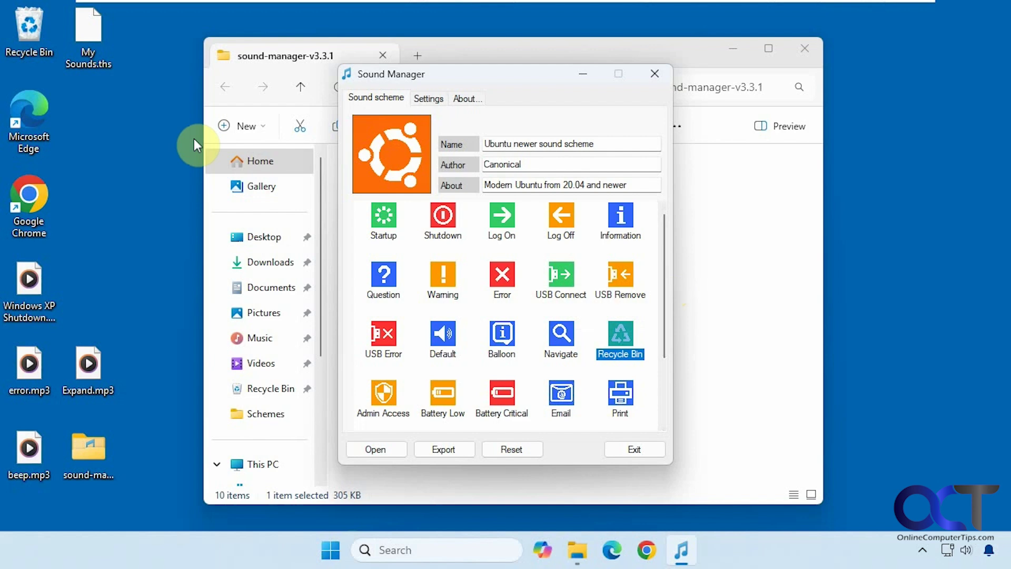
Step: Empty the desktop Recycle Bin, confirming permanent deletion of its 54 items
{"action": "left_click", "coordinate": [29, 42]}
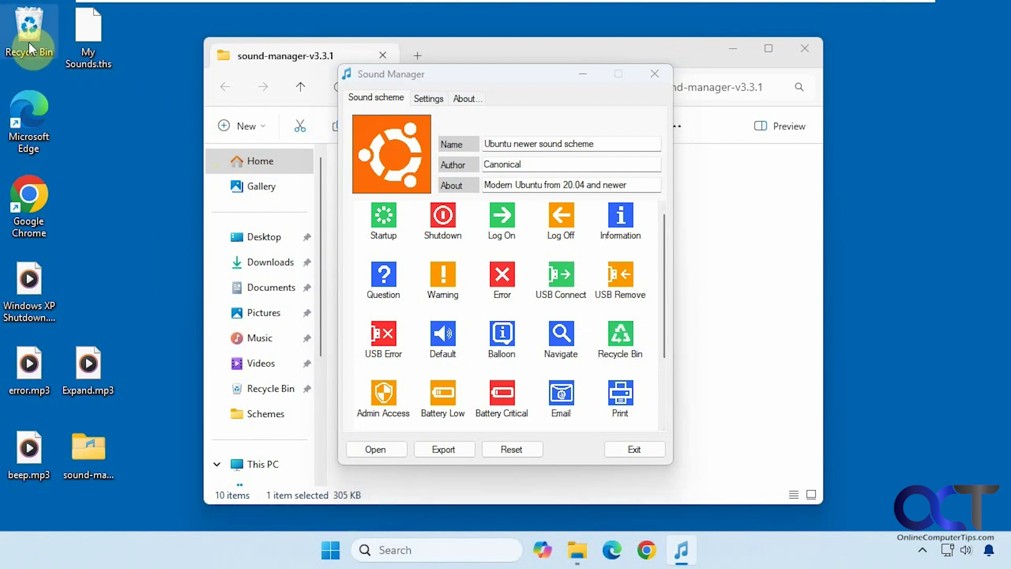
{"action": "right_click", "coordinate": [29, 42]}
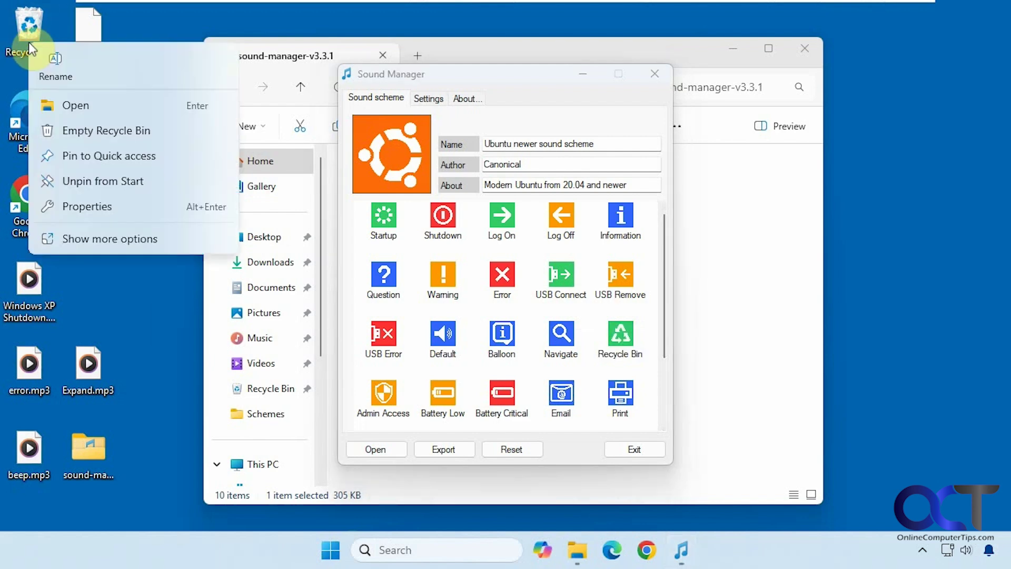
{"action": "left_click", "coordinate": [76, 127]}
{"action": "left_click", "coordinate": [552, 283]}
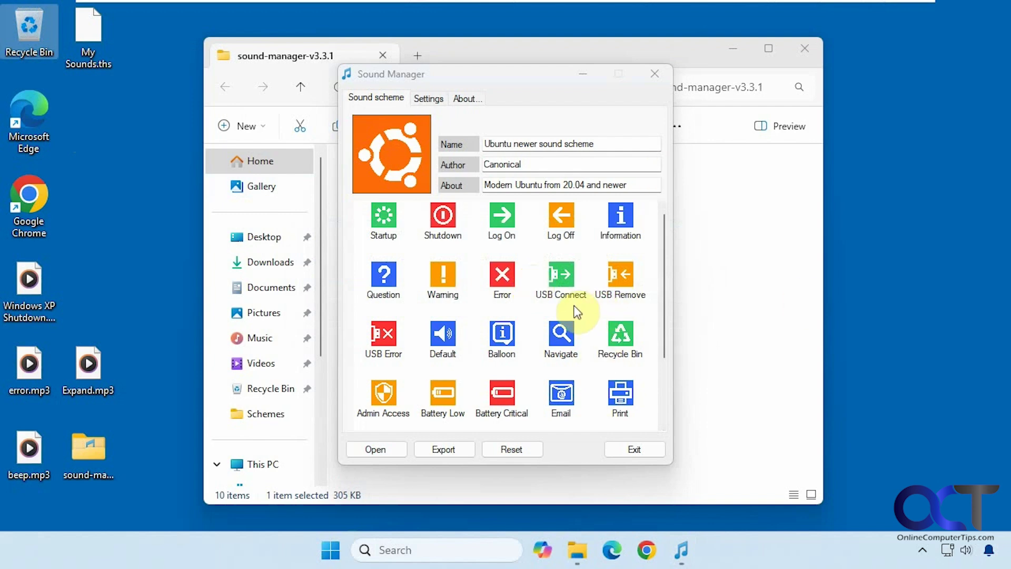
Step: Show Sound Manager's Settings with the startup sound patch and start-with-Windows options
{"action": "left_click", "coordinate": [430, 98]}
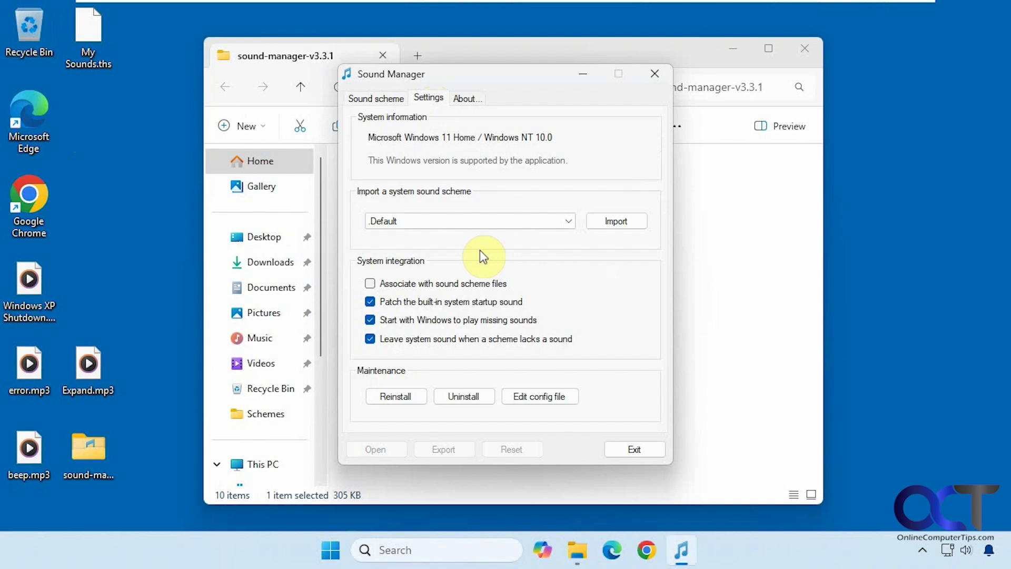